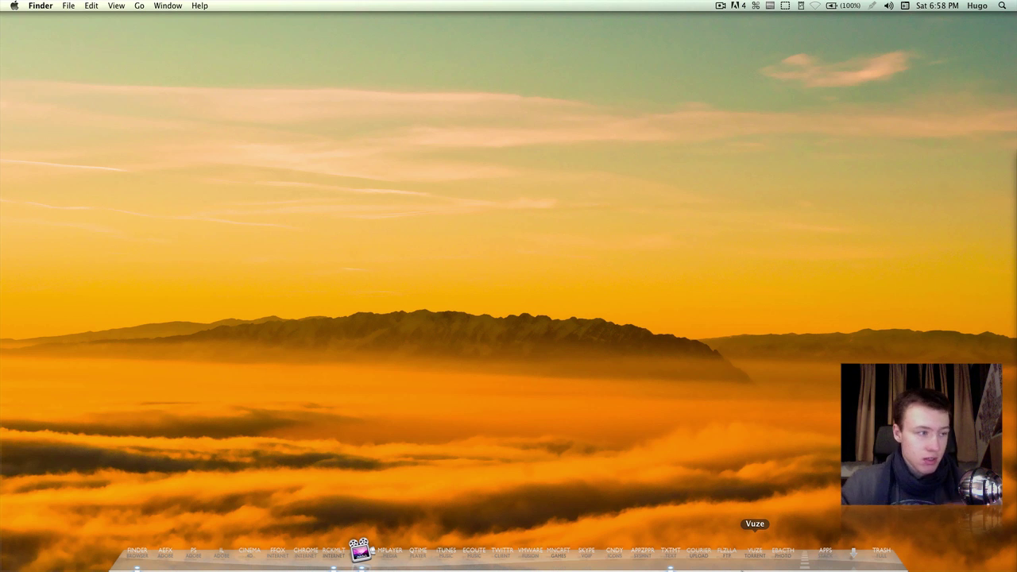
# Open the Secrets pane, filter it to 'dock', and try Dock Appearance 2D Black, then 3D Glass.
pyautogui.press('super+space')
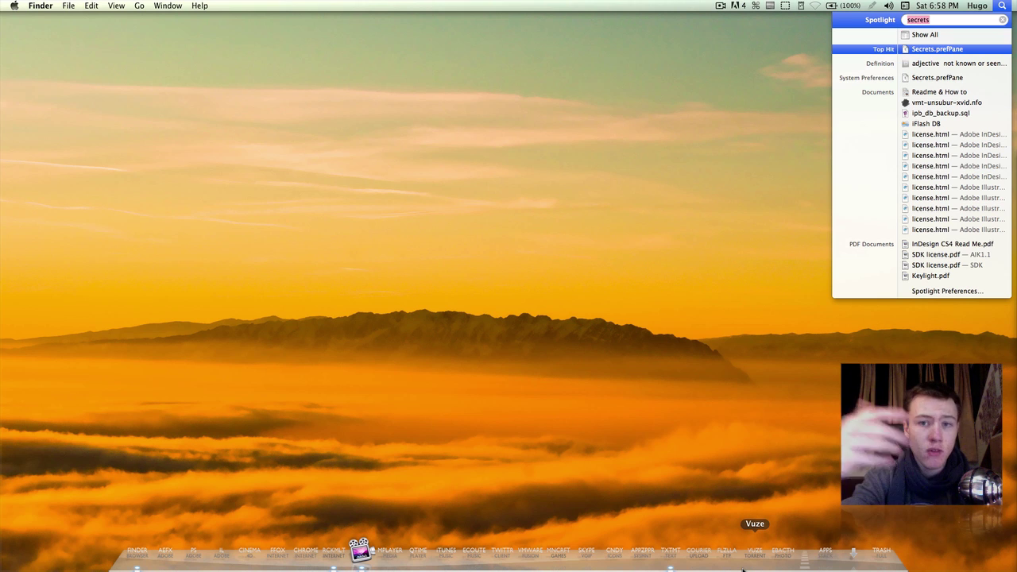
pyautogui.press('Return')
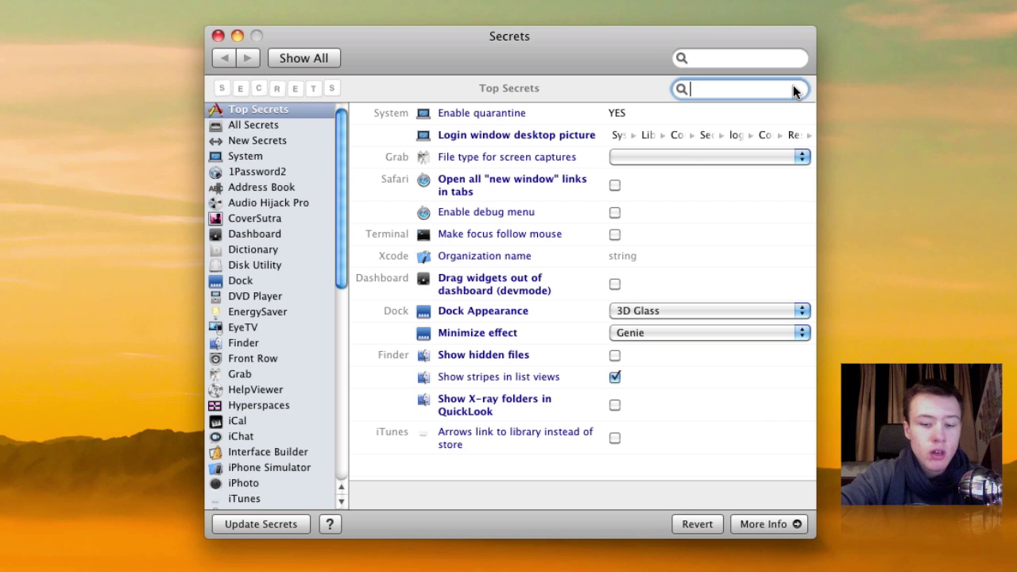
pyautogui.write('dock')
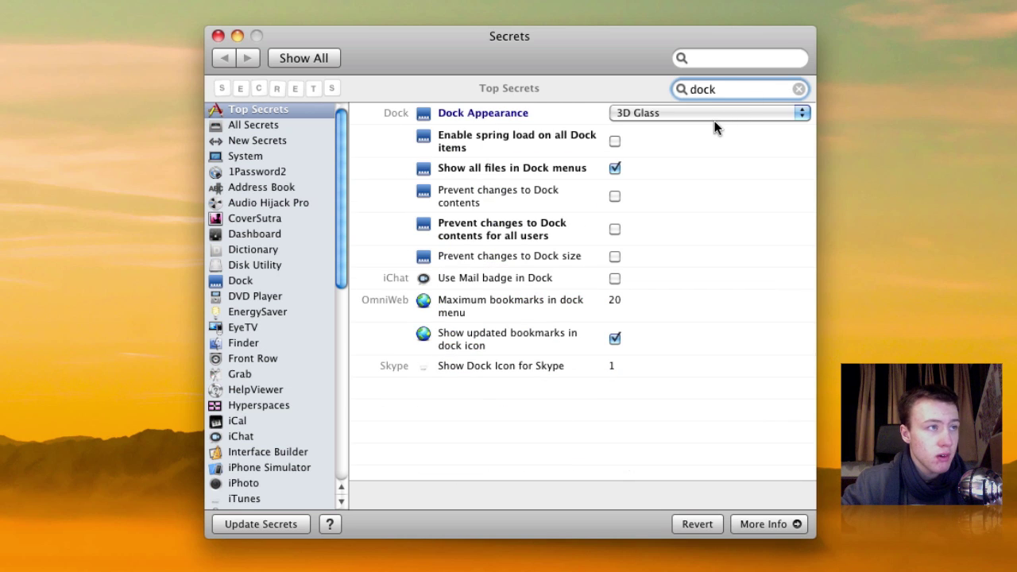
pyautogui.click(692, 113)
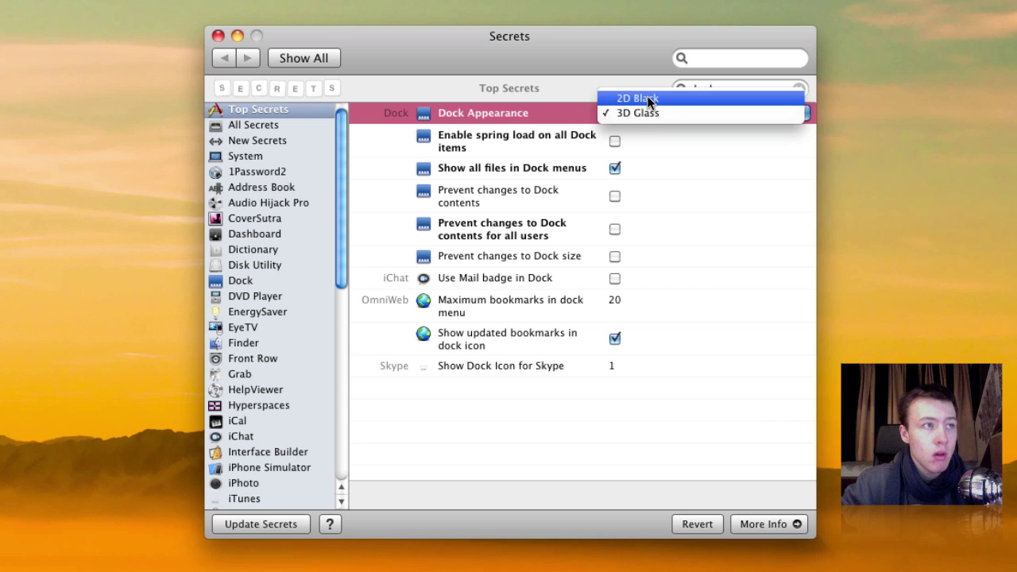
pyautogui.click(648, 99)
pyautogui.click(650, 114)
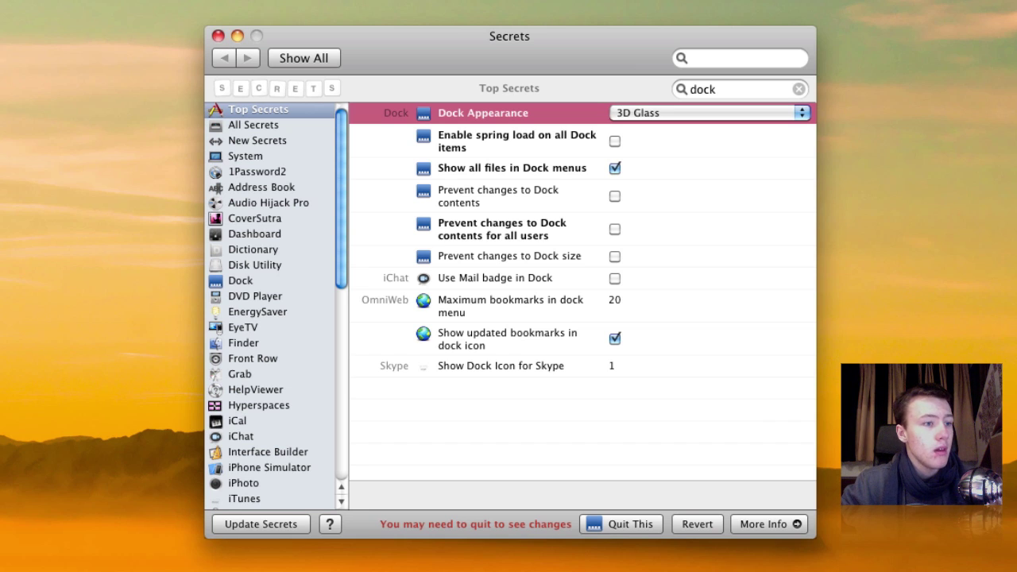
# Quit System Preferences, launch Terminal, and enlarge its window to 156×34.
pyautogui.press('super+q')
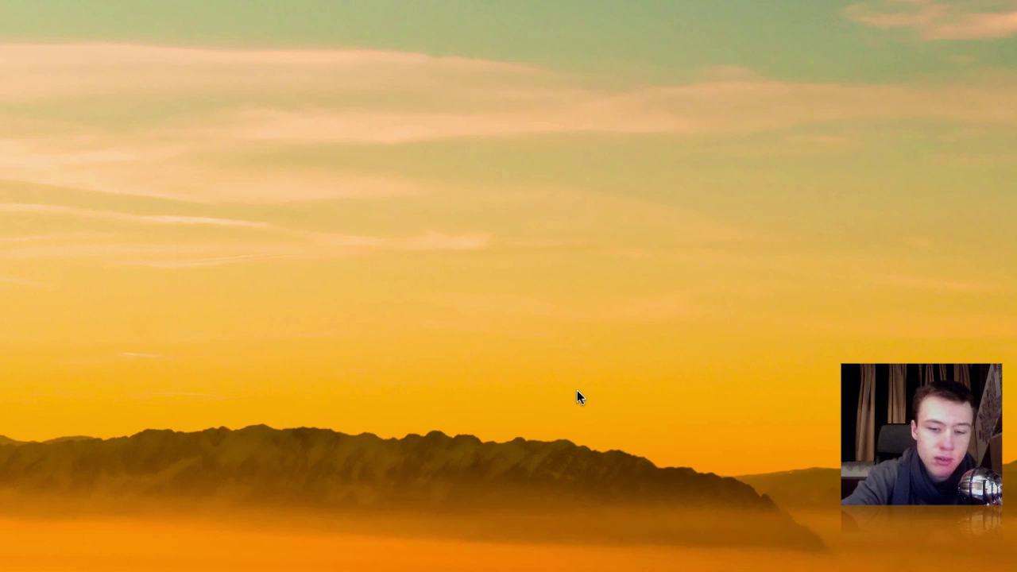
pyautogui.press('super+space')
pyautogui.write('ter')
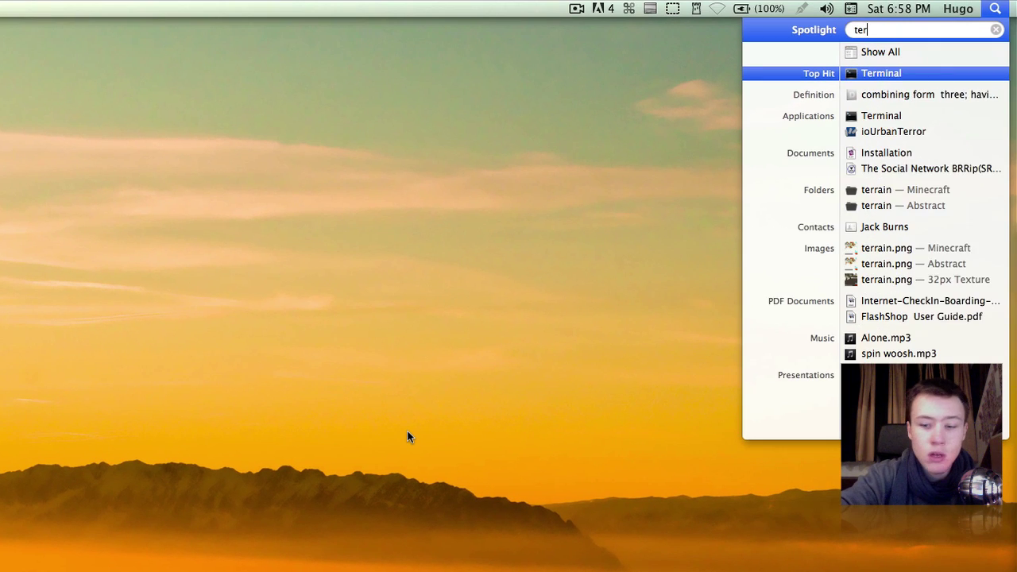
pyautogui.write('m')
pyautogui.press('Return')
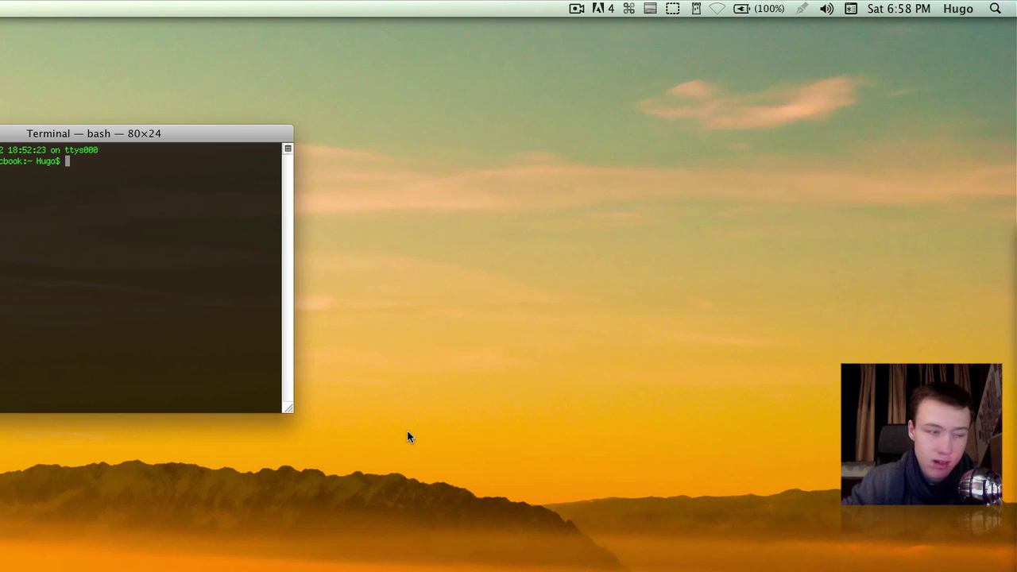
pyautogui.moveTo(289, 410); pyautogui.dragTo(650, 518)
pyautogui.click(403, 296)
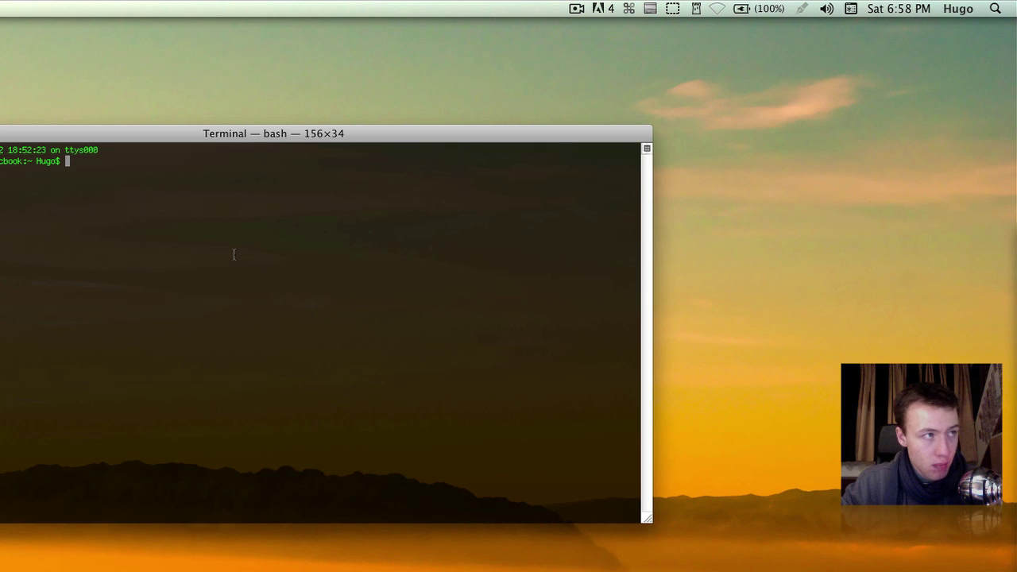
# Paste and run 'defaults write com.apple.Dock no-glass -boolean YES; killall Dock' in Terminal.
pyautogui.press('super+space')
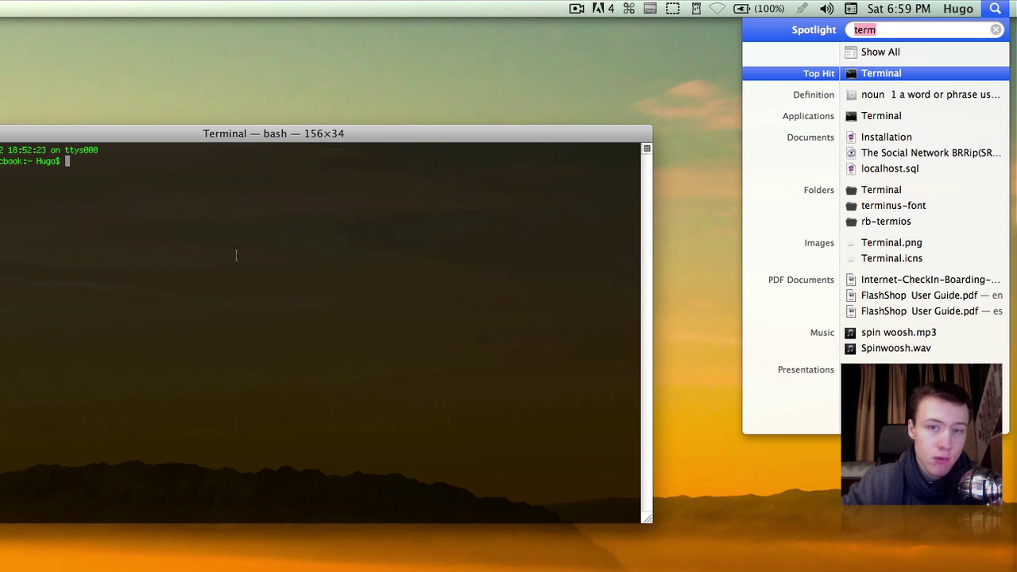
pyautogui.press('Escape')
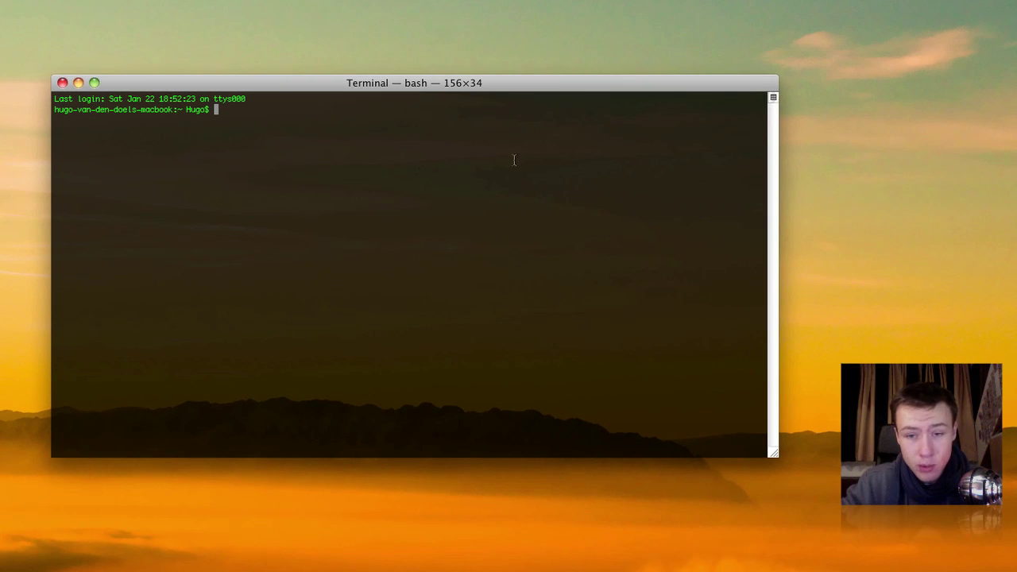
pyautogui.press('super+space')
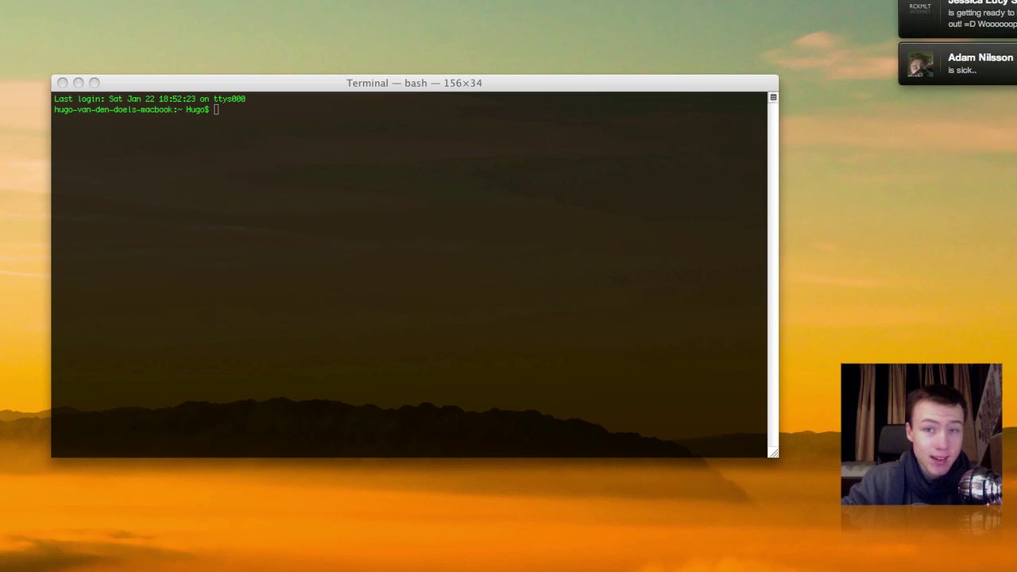
pyautogui.click(562, 214)
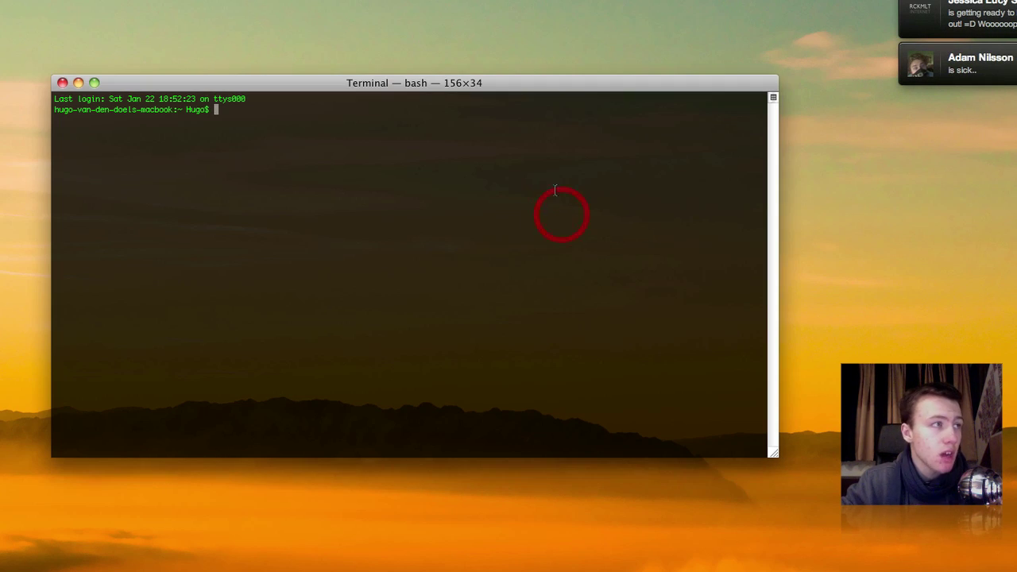
pyautogui.write('defaults write com.apple.Dock no-glass -boolean YES; killall Dock')
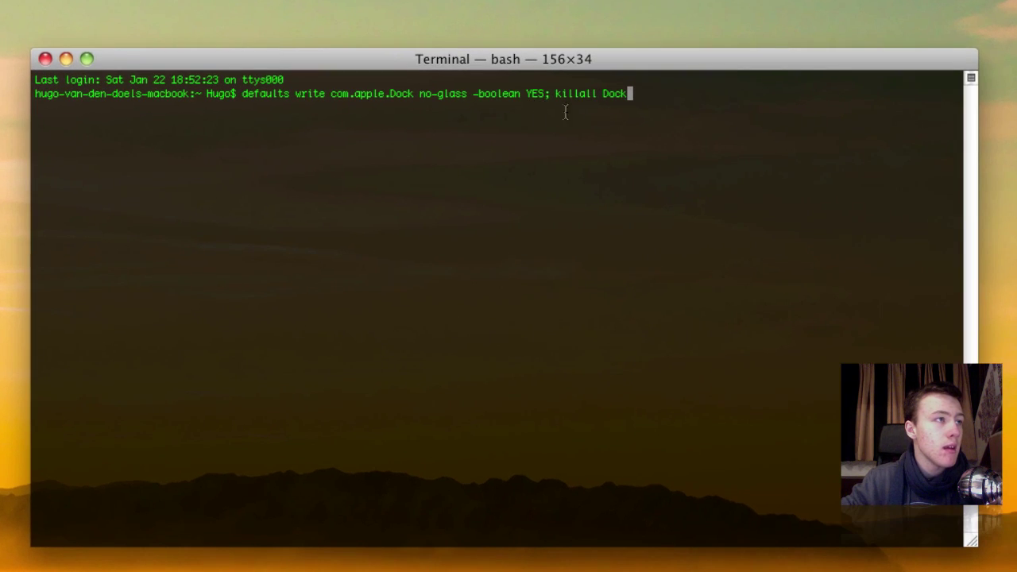
pyautogui.press('Return')
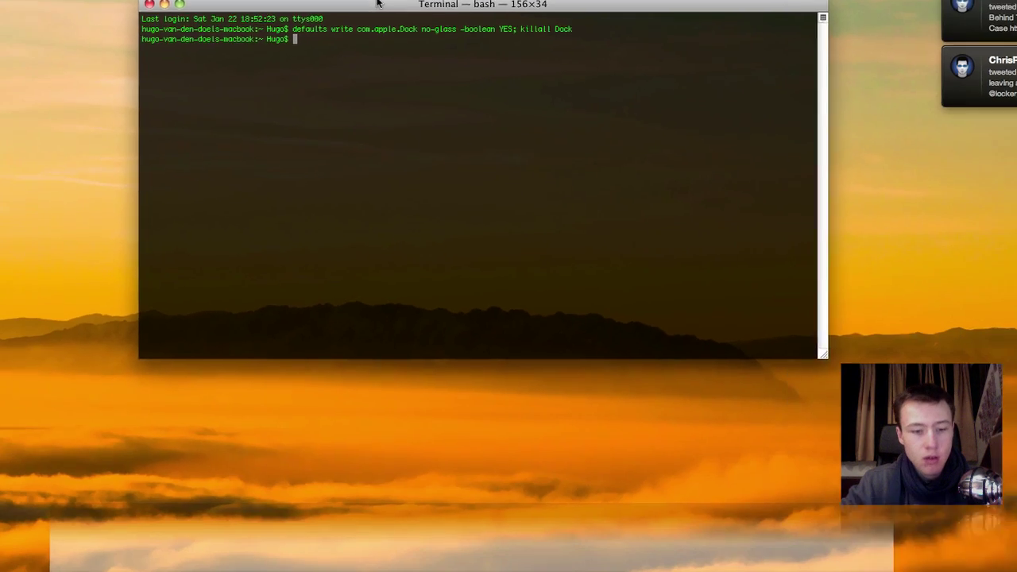
# Hide Terminal and toggle Dock hiding on and off to view the restarted Dock.
pyautogui.press('super+h')
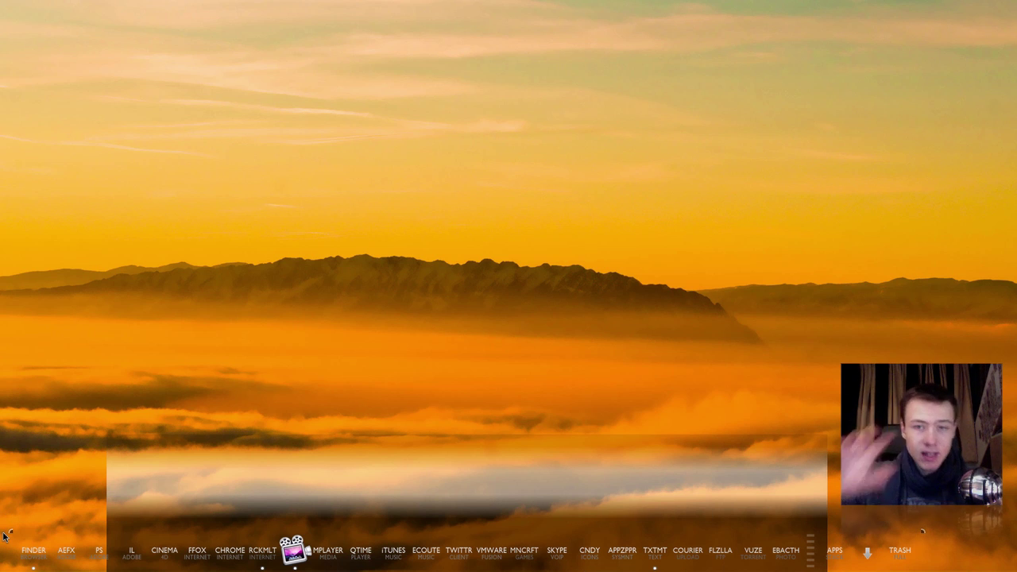
pyautogui.press('alt+super+d')
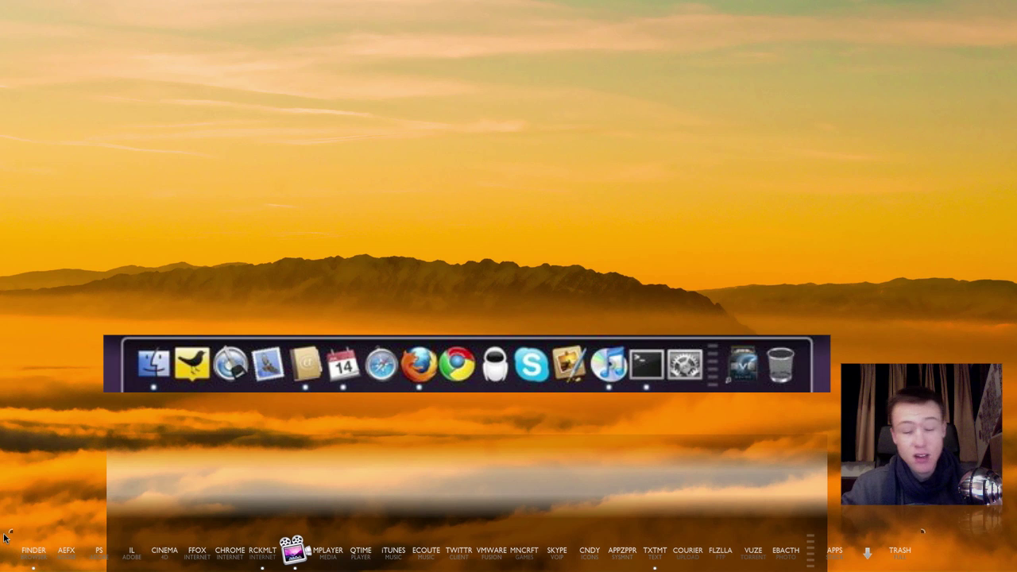
pyautogui.press('super+alt+d')
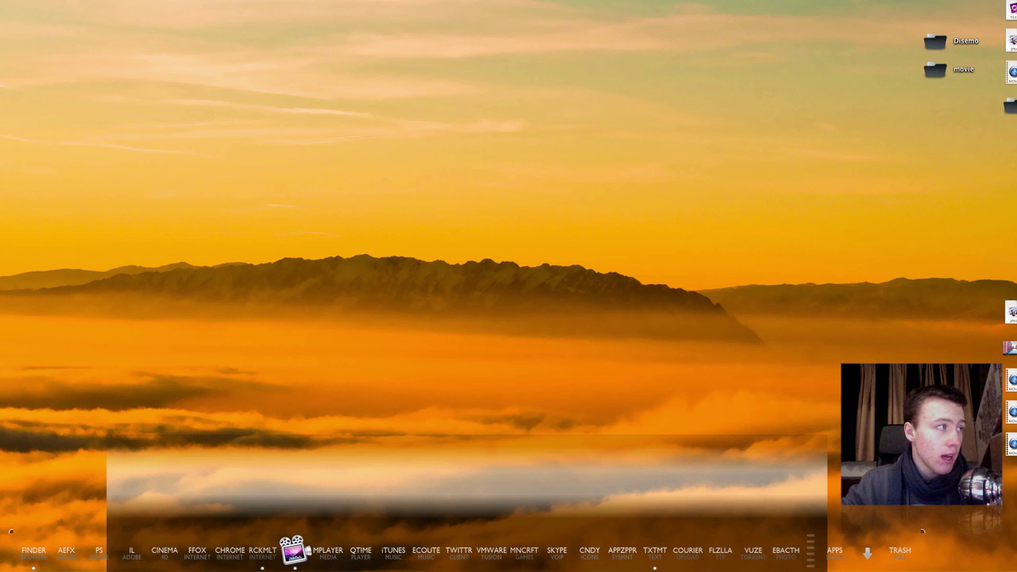
# Open the Minimal folder and mount 'SnowTunes by Cristomac24-d2c4s1n.dmg'.
pyautogui.doubleClick(25, 123)
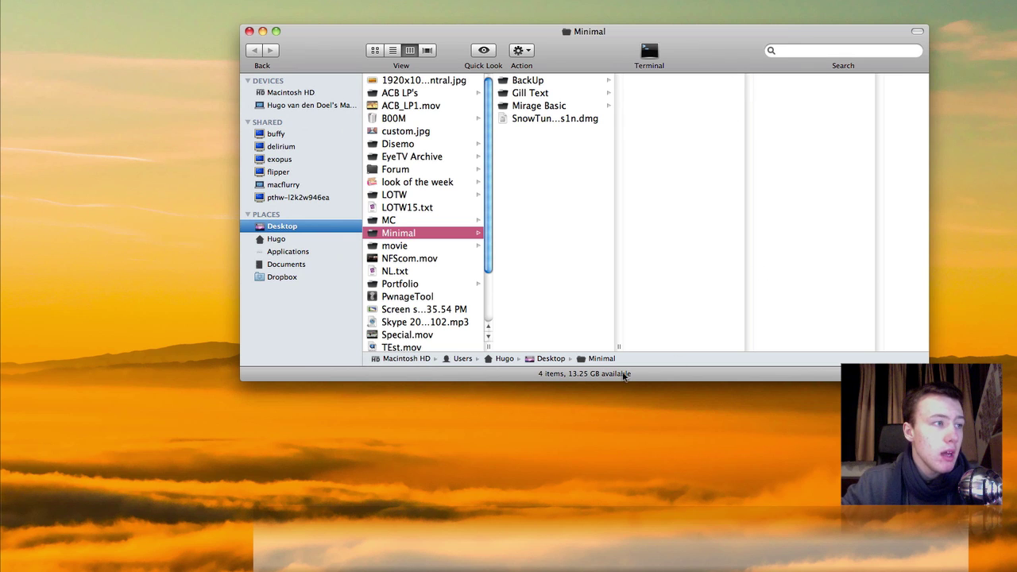
pyautogui.doubleClick(619, 346)
pyautogui.moveTo(706, 52); pyautogui.dragTo(704, 70)
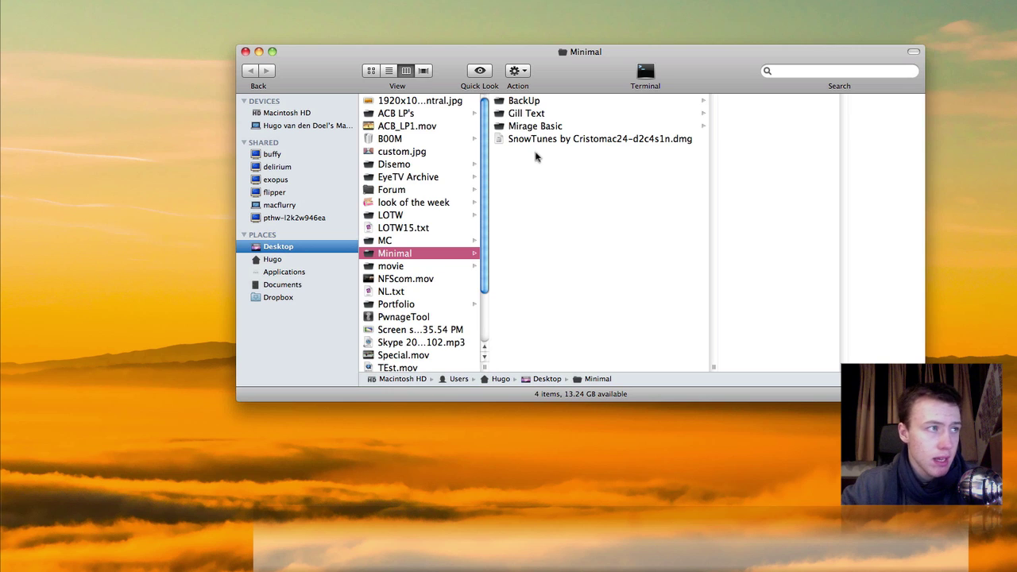
pyautogui.click(550, 140)
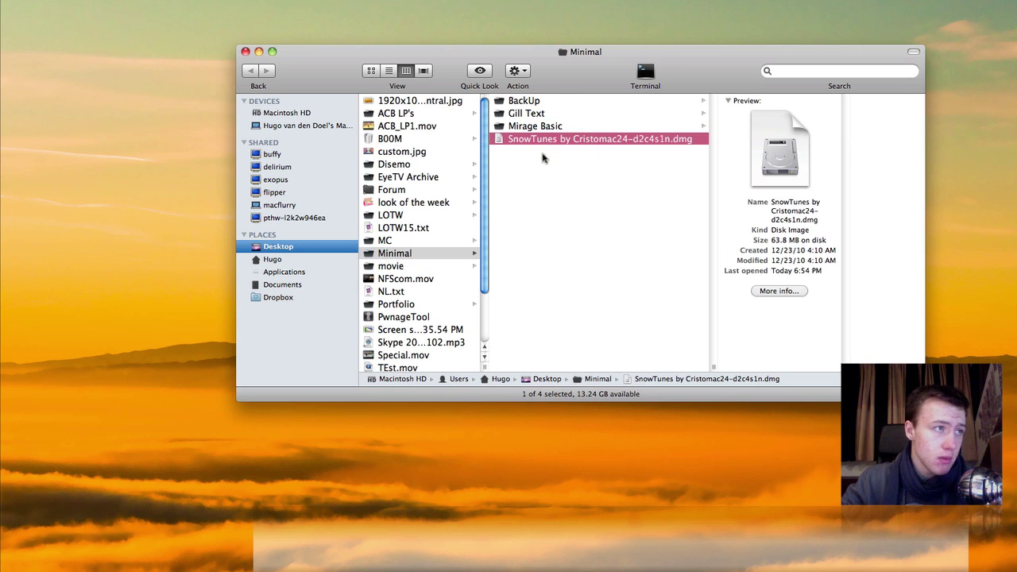
pyautogui.moveTo(717, 51); pyautogui.dragTo(740, 108)
pyautogui.doubleClick(581, 198)
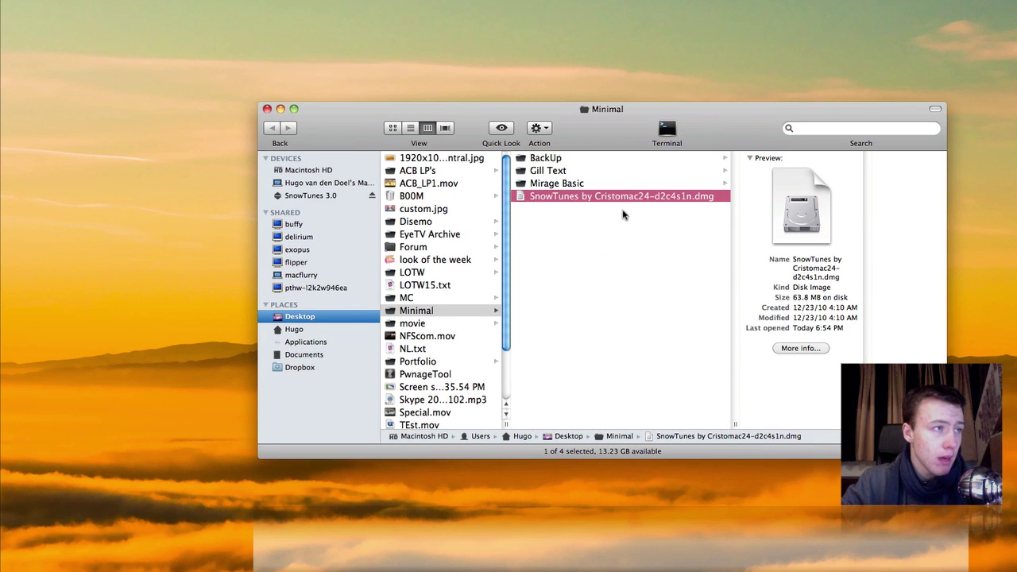
# Run a SnowTunes Custom Install with the SnowTunes HUD style, authorising with the admin password.
pyautogui.click(267, 109)
pyautogui.moveTo(702, 48); pyautogui.dragTo(686, 46)
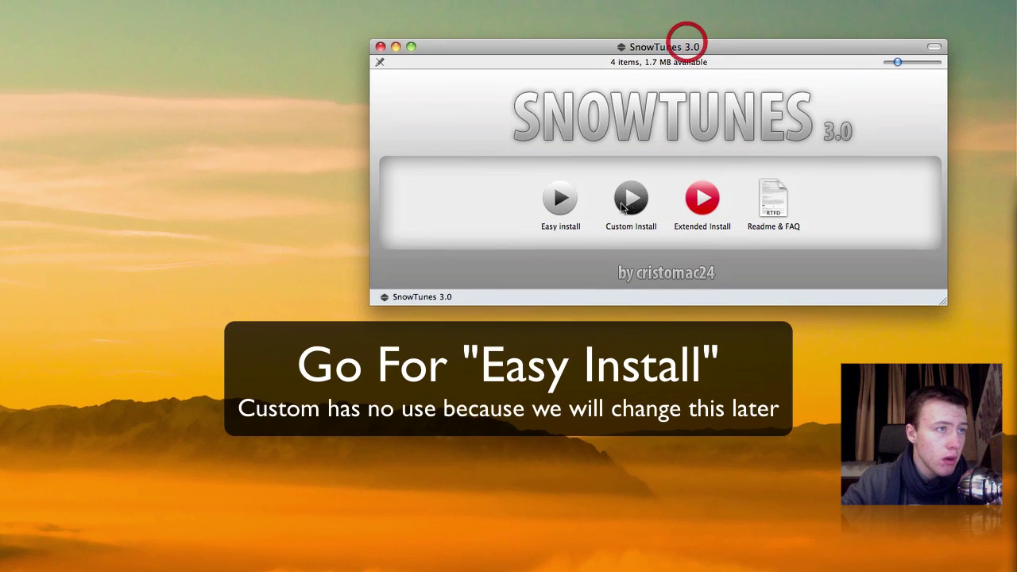
pyautogui.click(632, 208)
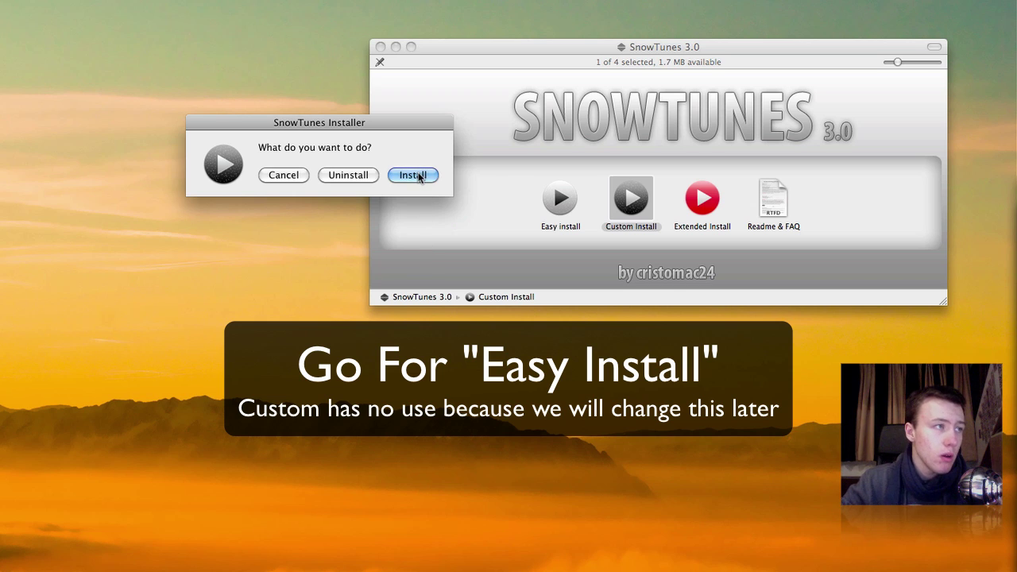
pyautogui.click(417, 175)
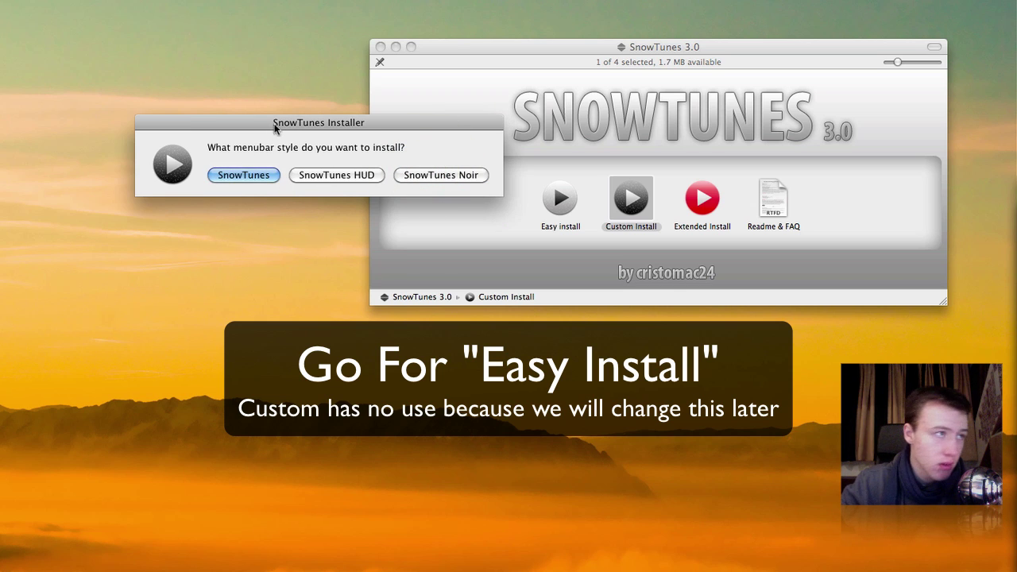
pyautogui.moveTo(290, 123); pyautogui.dragTo(294, 159)
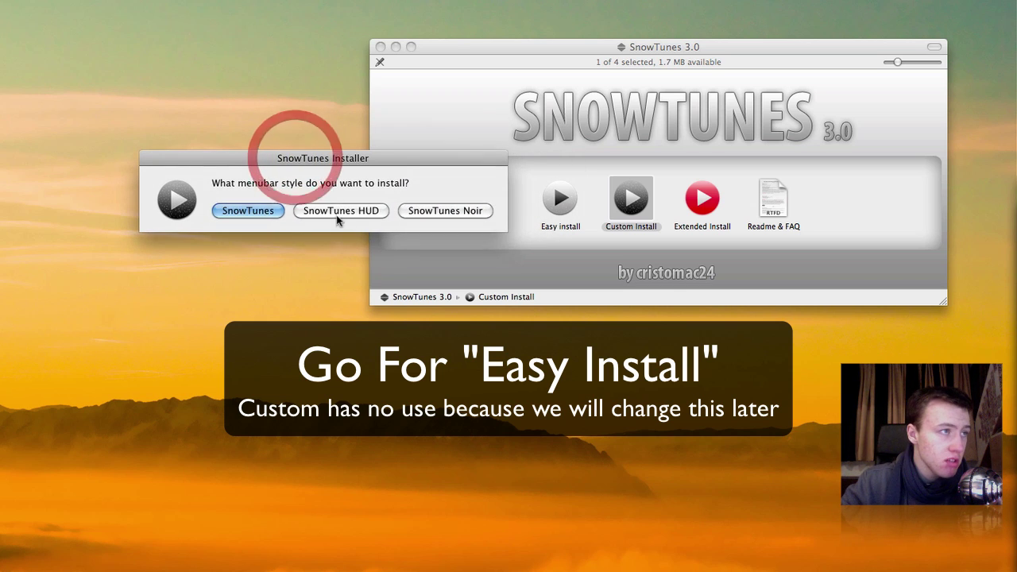
pyautogui.click(331, 210)
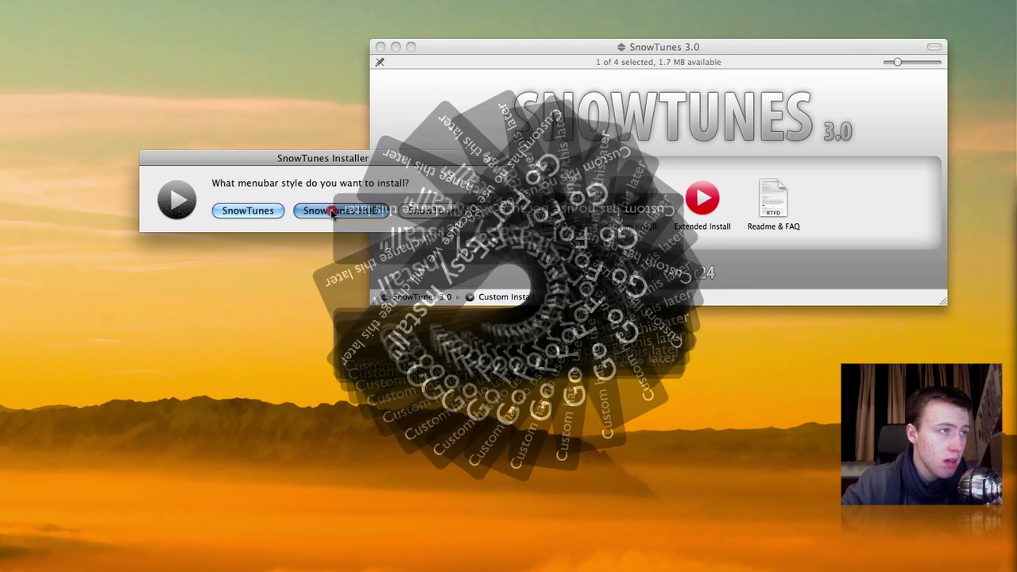
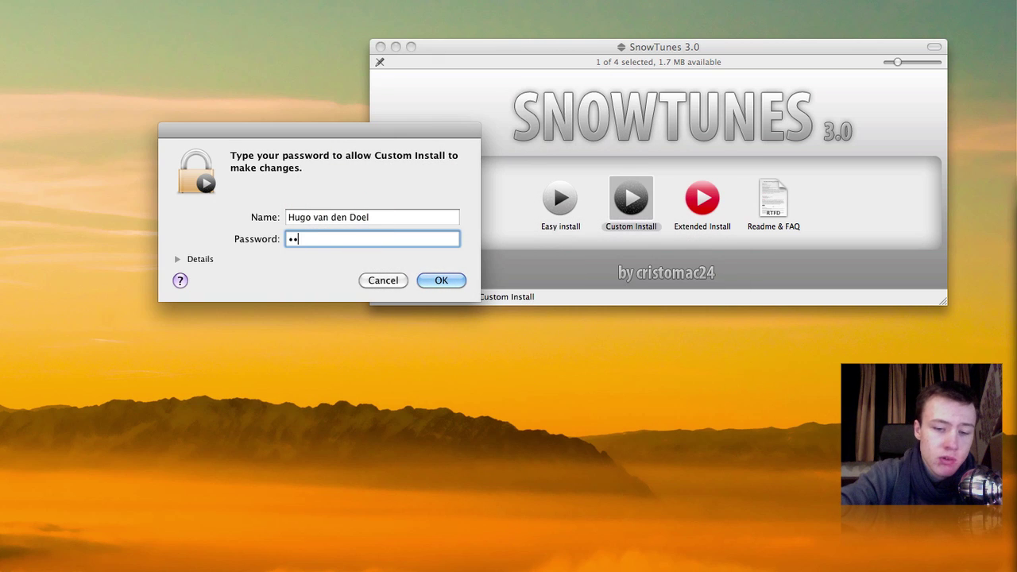
pyautogui.press('Return')
pyautogui.click(414, 188)
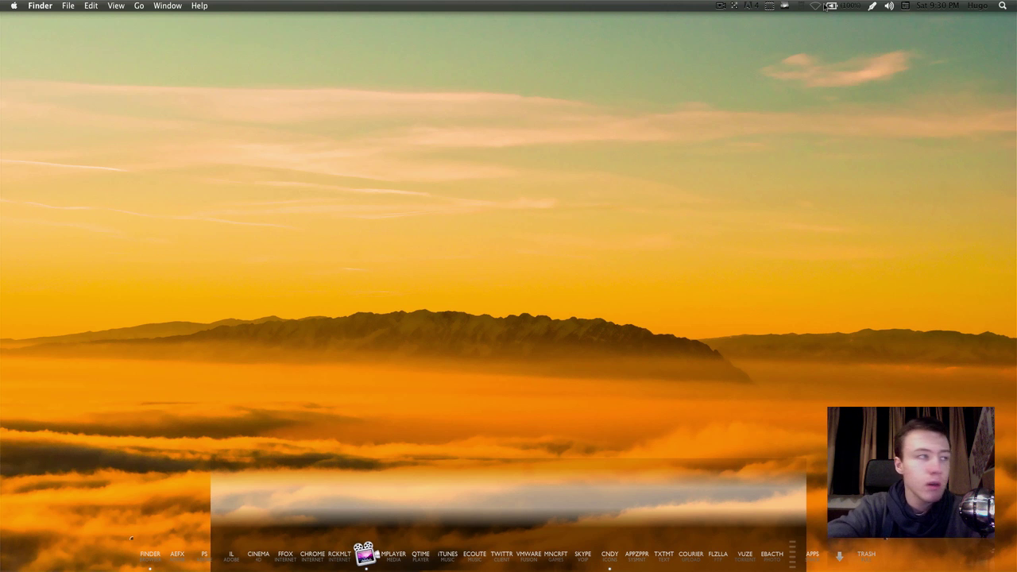
# Show the desktop icons again and open the Minimal folder in Finder.
pyautogui.click(830, 5)
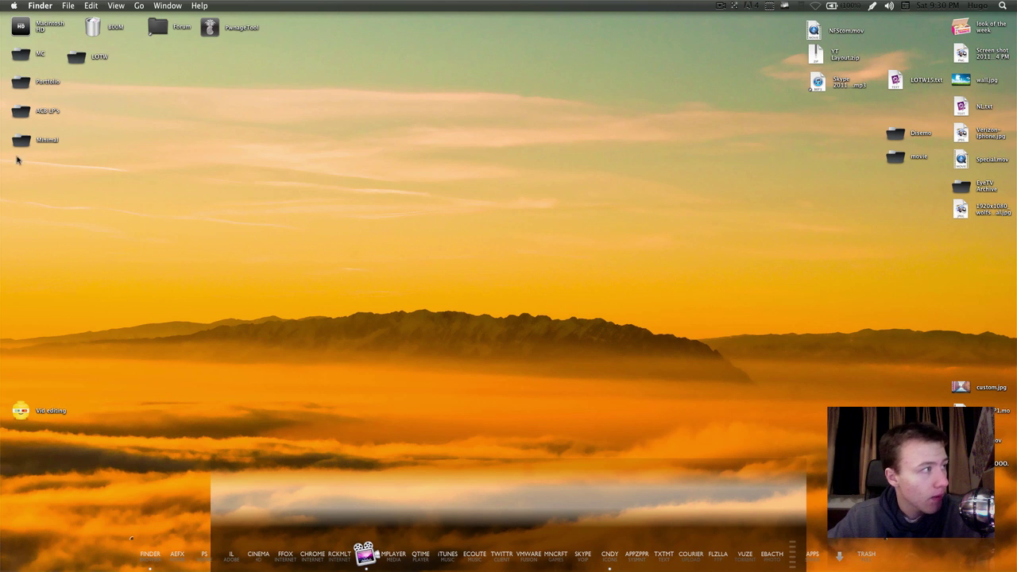
pyautogui.doubleClick(21, 141)
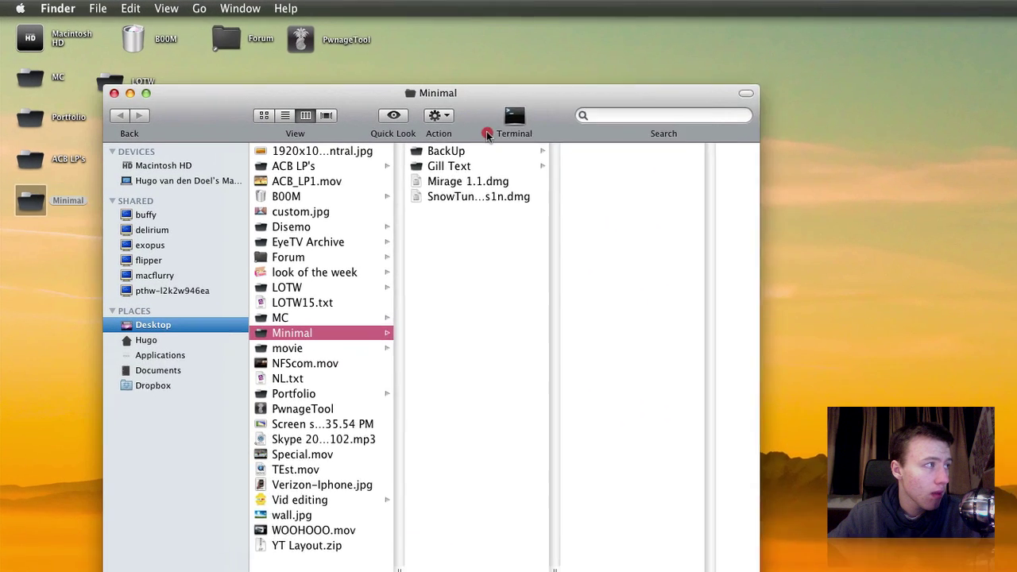
# Mount Mirage 1.1.dmg and launch Extras › Clean Up, authorising with the account password.
pyautogui.moveTo(296, 93); pyautogui.dragTo(366, 100)
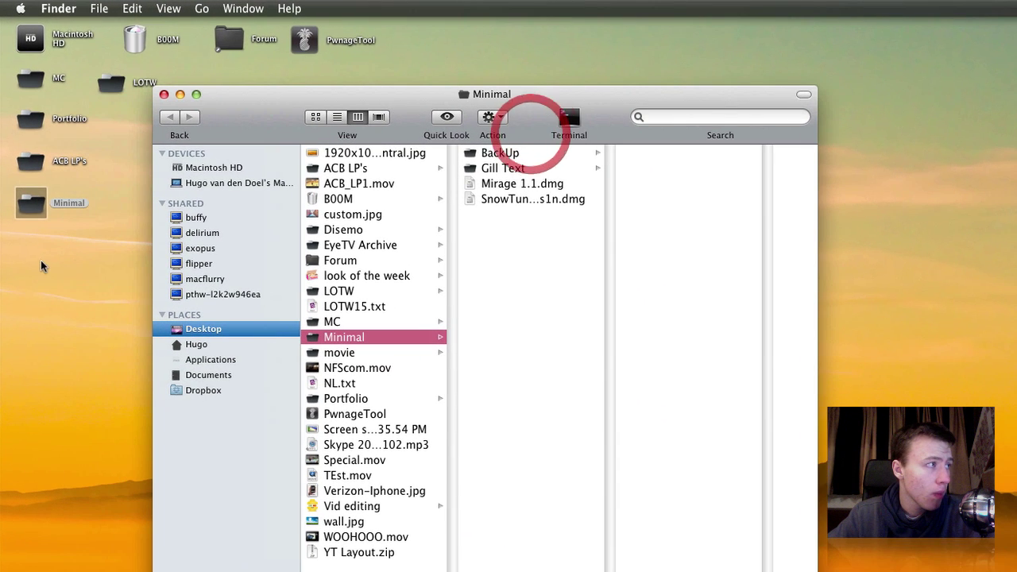
pyautogui.doubleClick(525, 184)
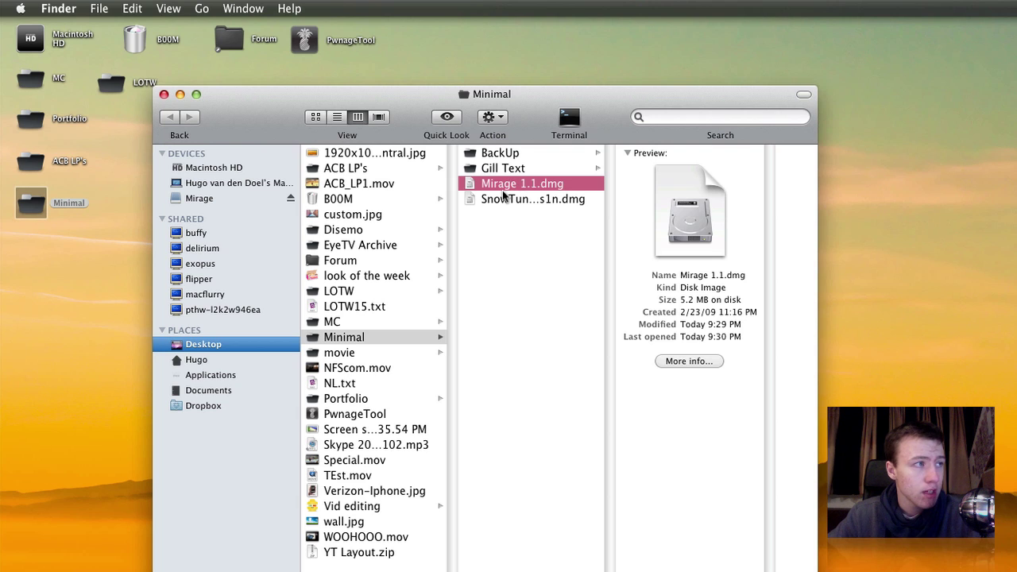
pyautogui.click(250, 198)
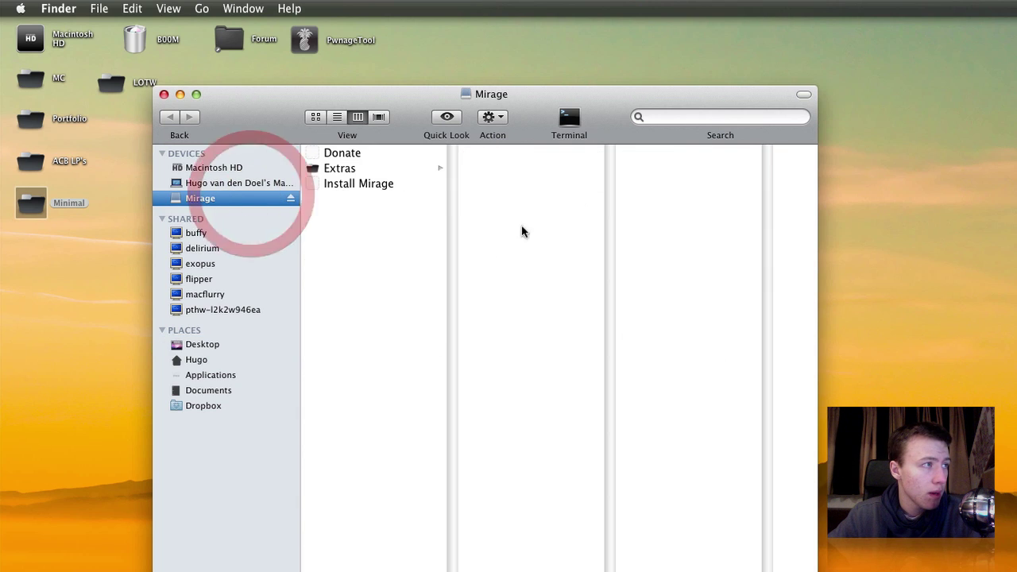
pyautogui.click(360, 173)
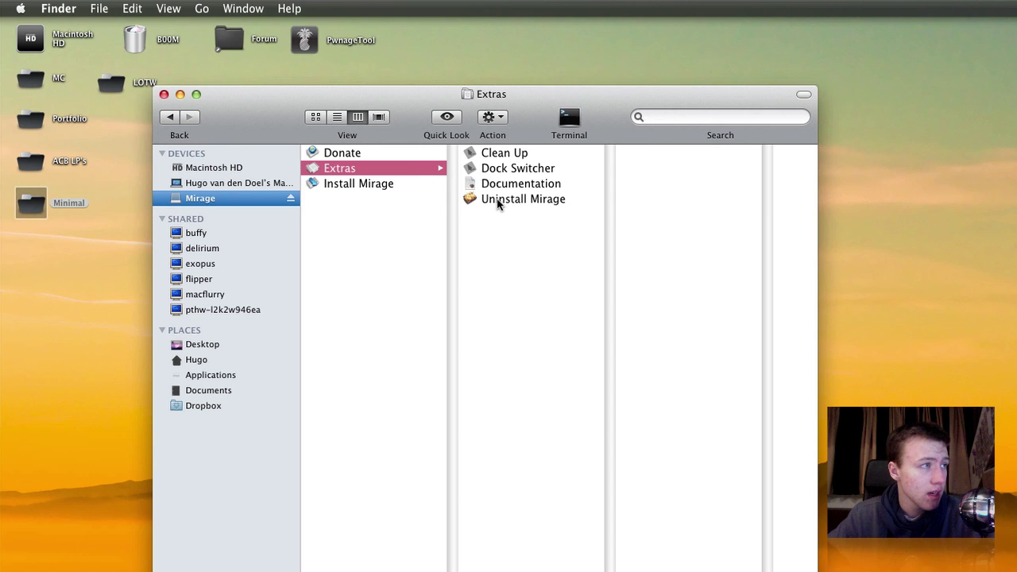
pyautogui.doubleClick(503, 155)
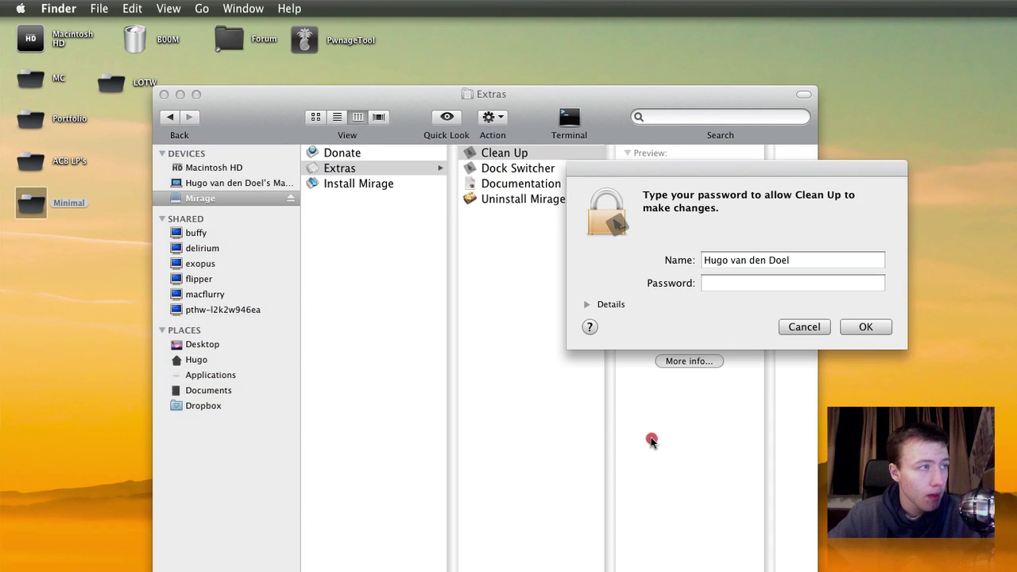
pyautogui.click(722, 284)
pyautogui.write('•')
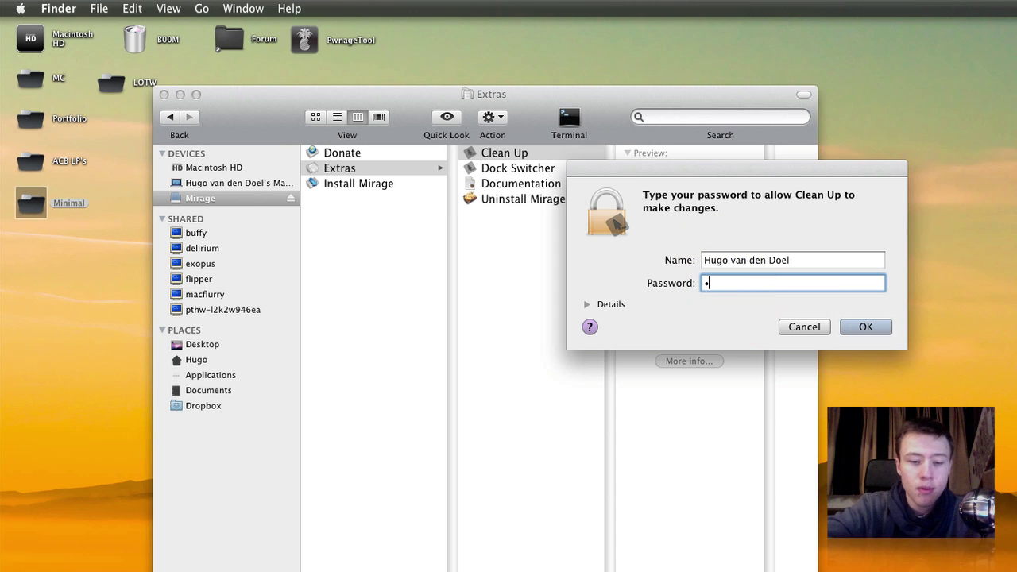
pyautogui.write('••••••')
pyautogui.press('Return')
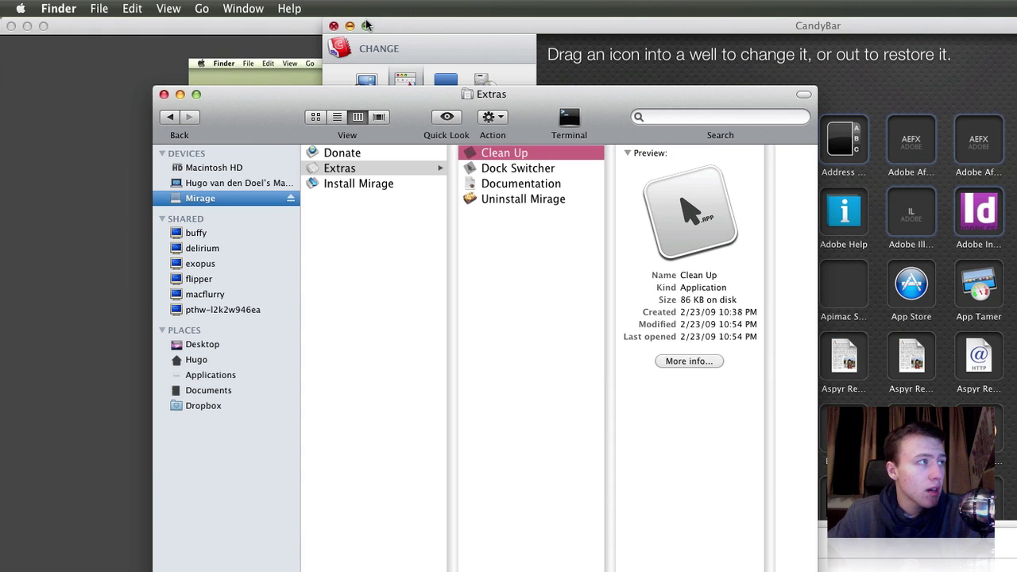
# Minimize CandyBar and select Install Mirage on the mounted Mirage disk.
pyautogui.click(351, 27)
pyautogui.click(71, 43)
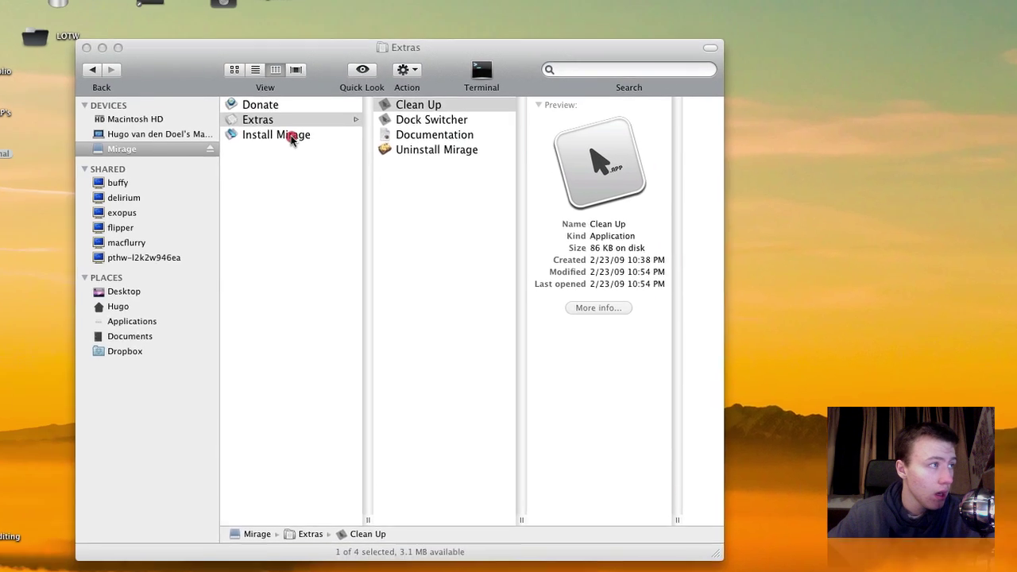
pyautogui.click(370, 185)
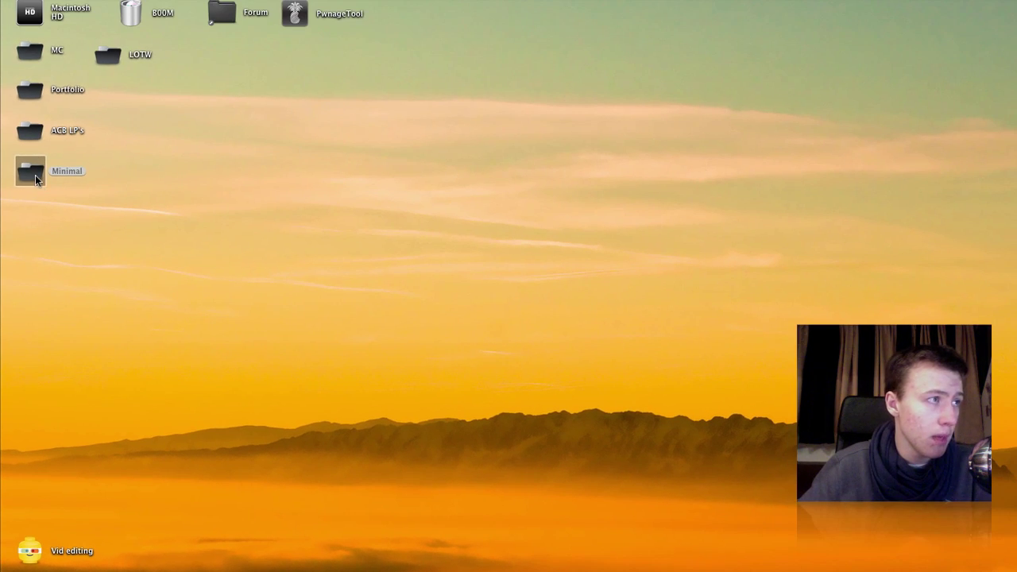
# Open Minimal › Gill Text and Quick Look Preview.png at full size.
pyautogui.doubleClick(30, 173)
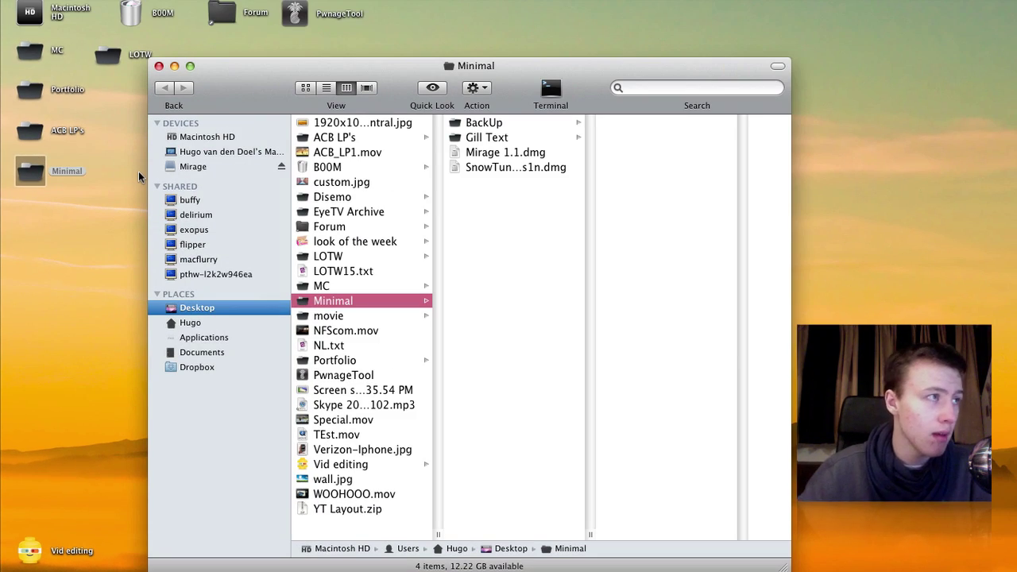
pyautogui.click(477, 137)
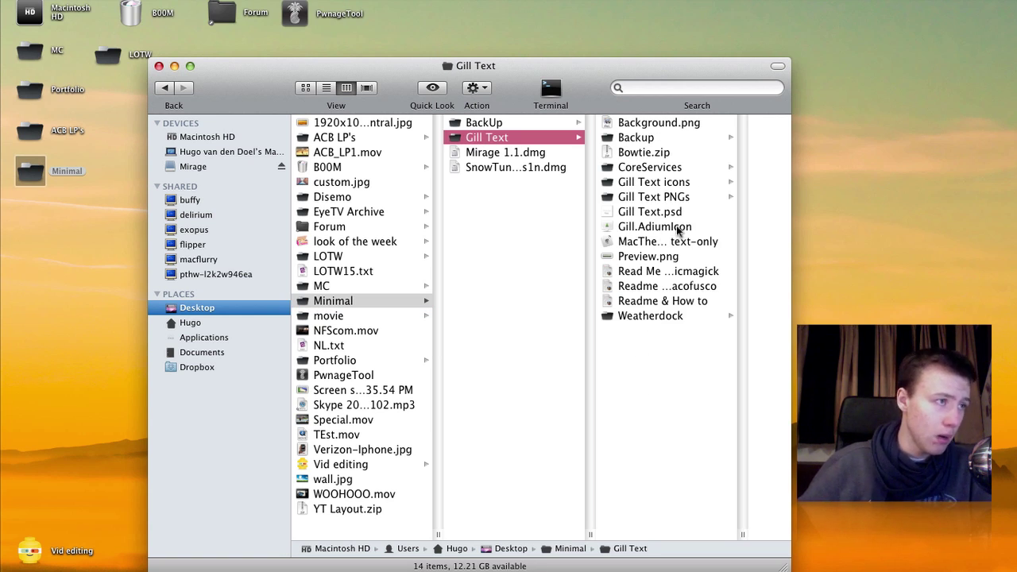
pyautogui.click(690, 272)
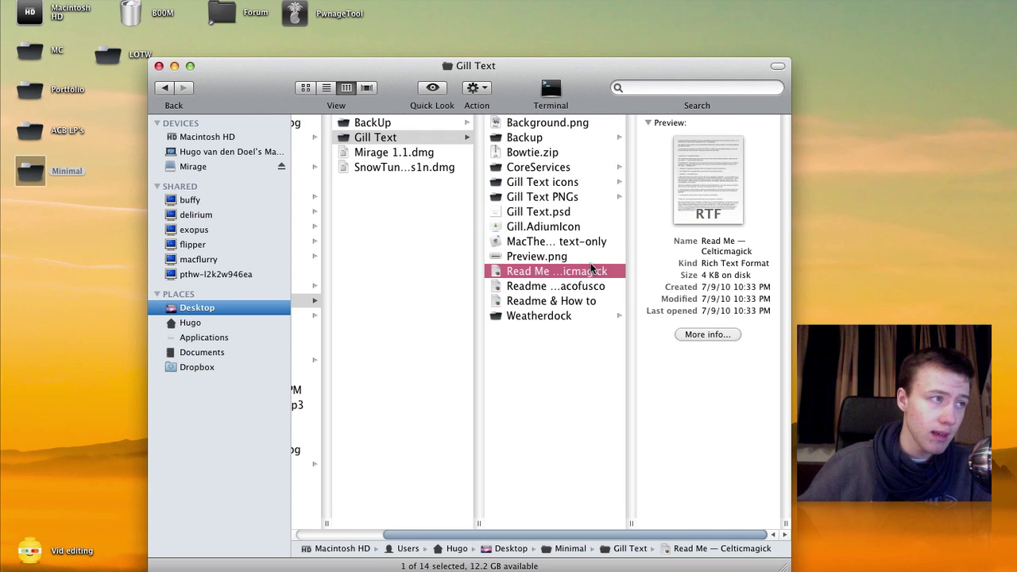
pyautogui.click(589, 257)
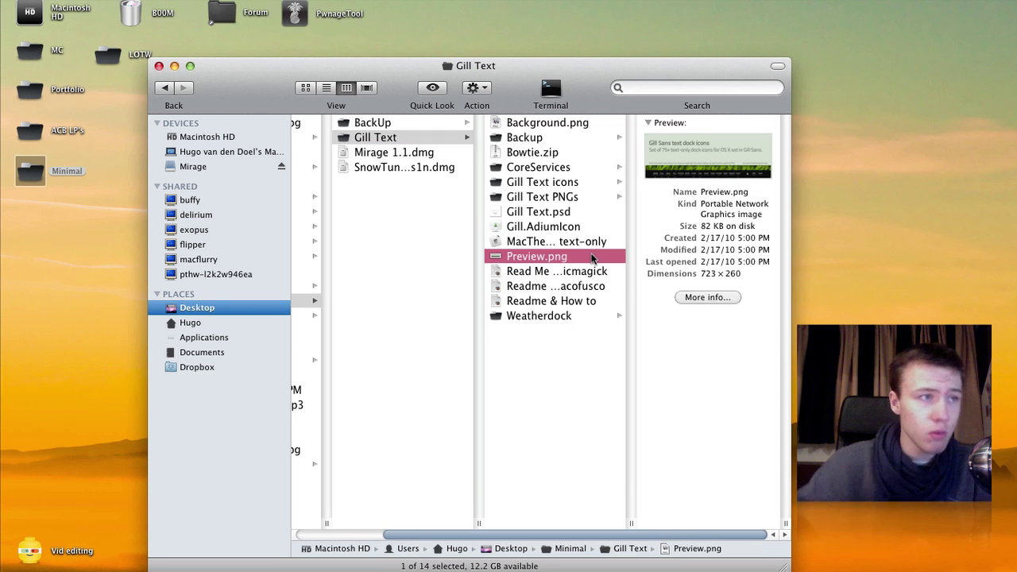
pyautogui.press('space')
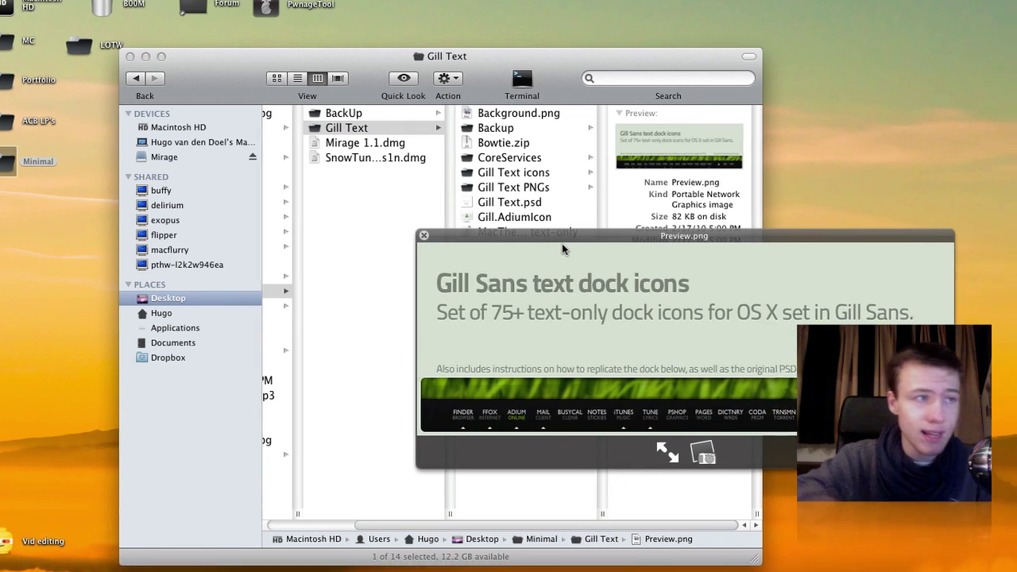
pyautogui.press('space')
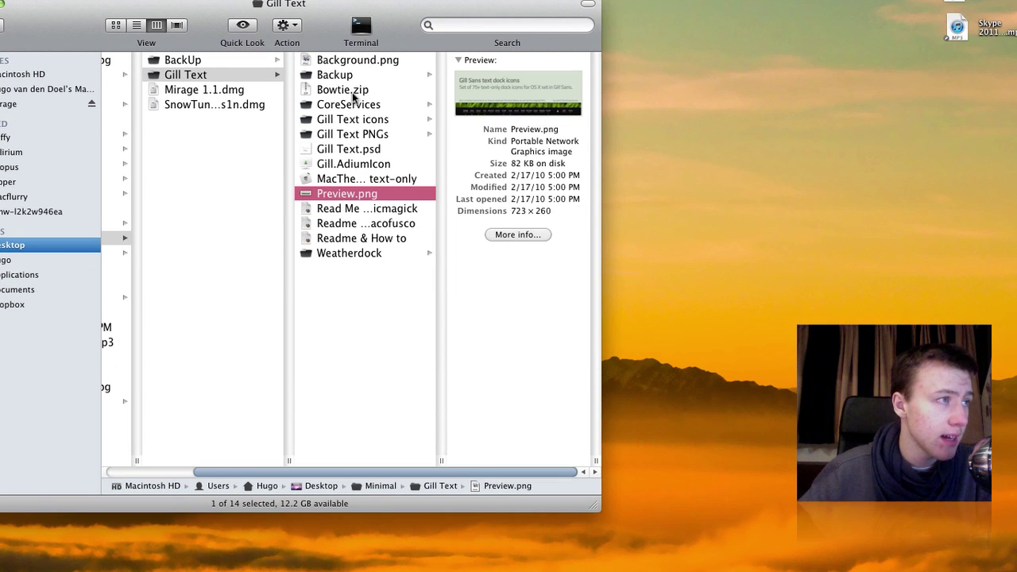
# Open the Gill Text PNGs folder and narrow its column to show the PNG list.
pyautogui.click(376, 139)
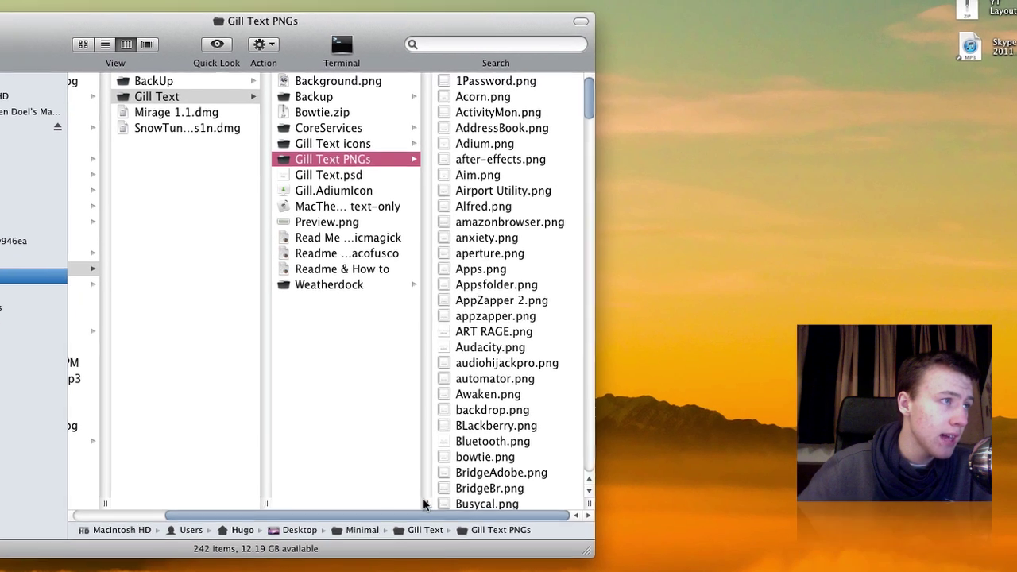
pyautogui.doubleClick(439, 462)
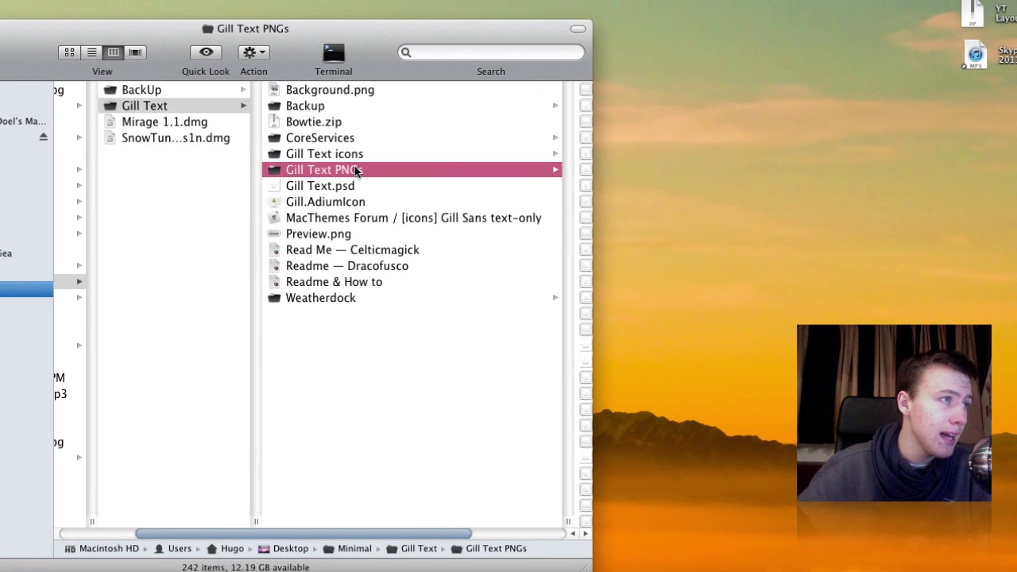
pyautogui.click(362, 170)
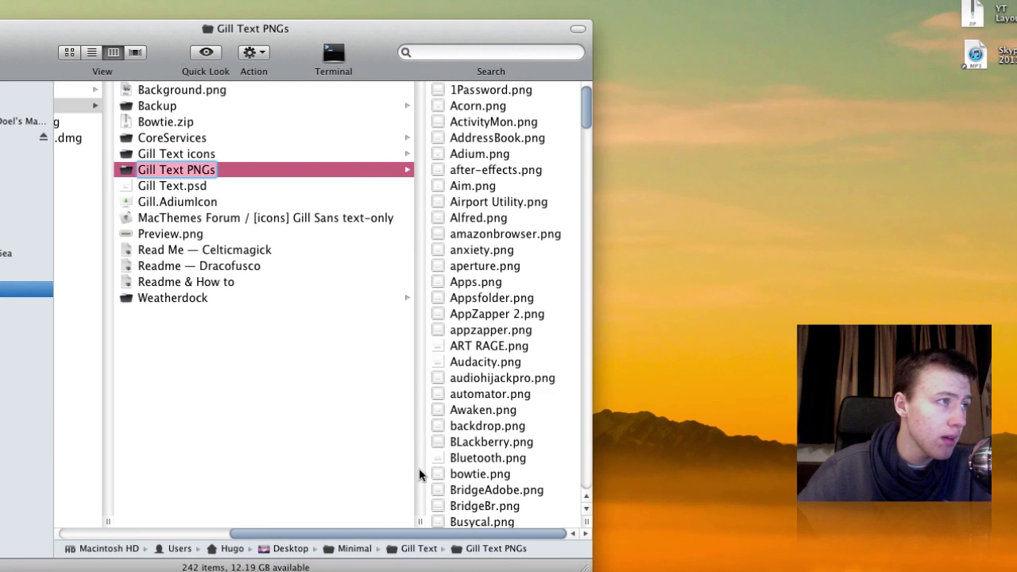
pyautogui.click(339, 342)
pyautogui.click(273, 173)
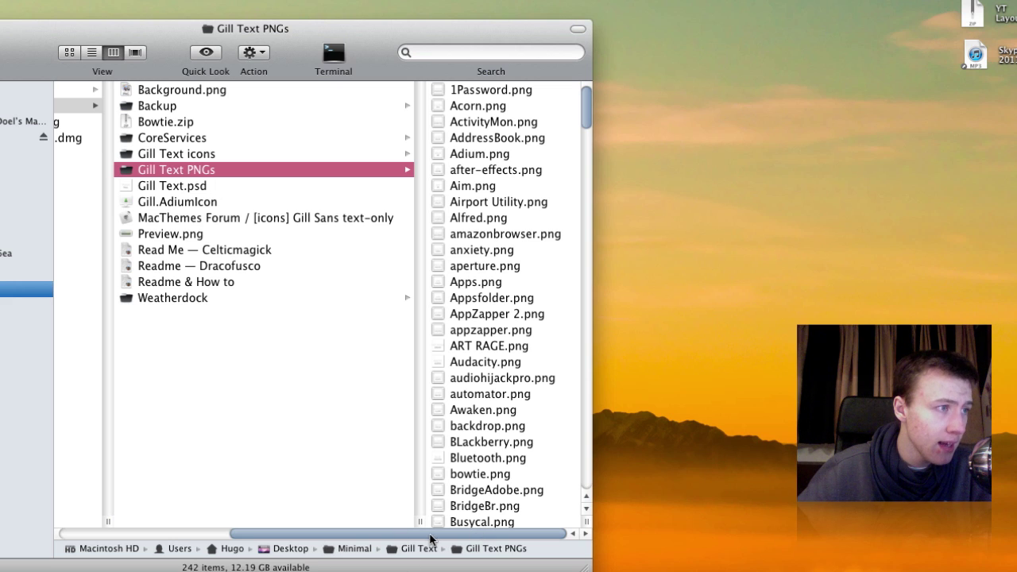
pyautogui.moveTo(419, 525); pyautogui.dragTo(386, 525)
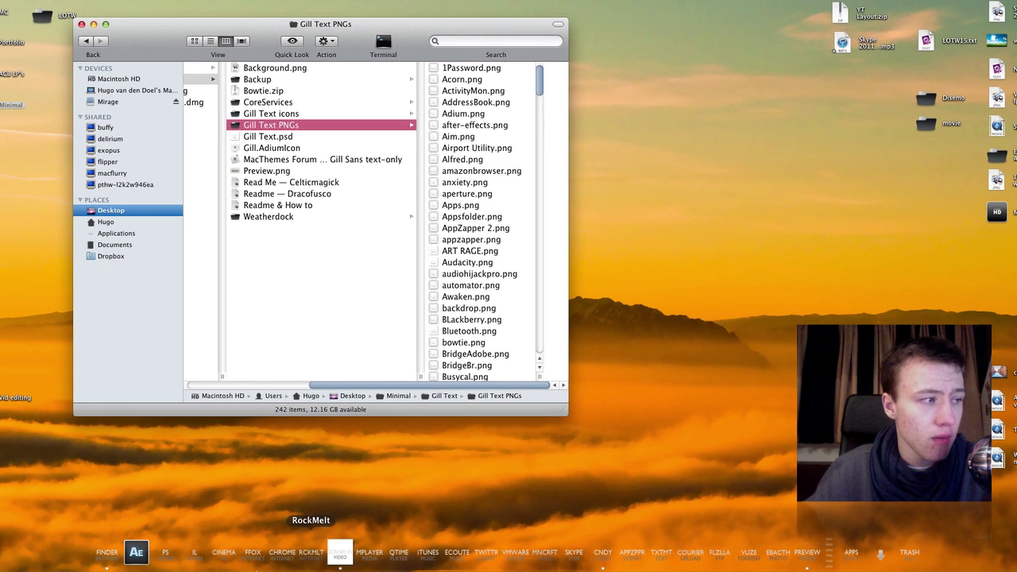
# Reveal Adobe After Effects CS4 in Finder, open its Info window, and close the Applications window.
pyautogui.press('super')
pyautogui.keyDown('super'); pyautogui.click(134, 559); pyautogui.keyUp('super')
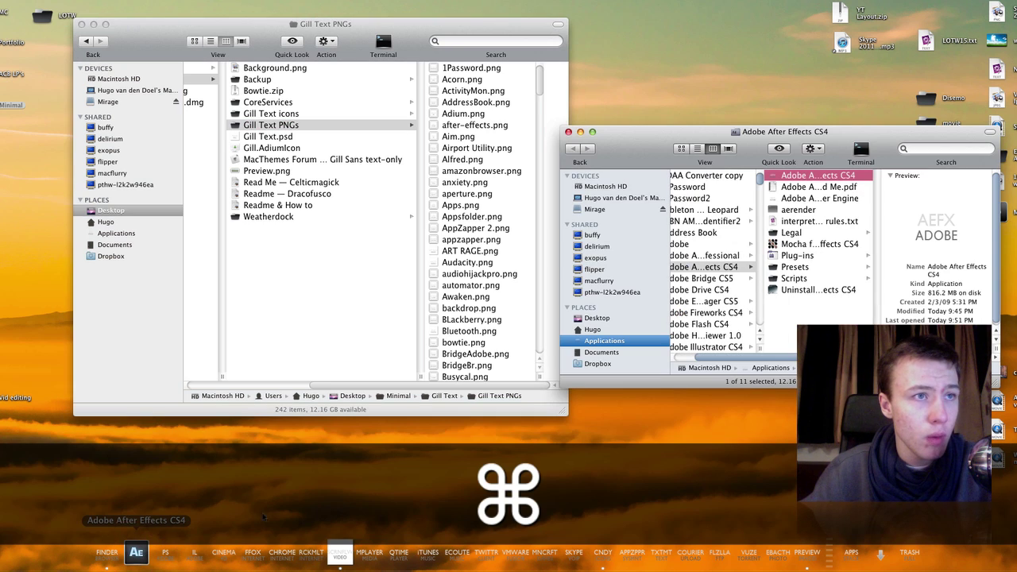
pyautogui.moveTo(888, 143); pyautogui.dragTo(897, 92)
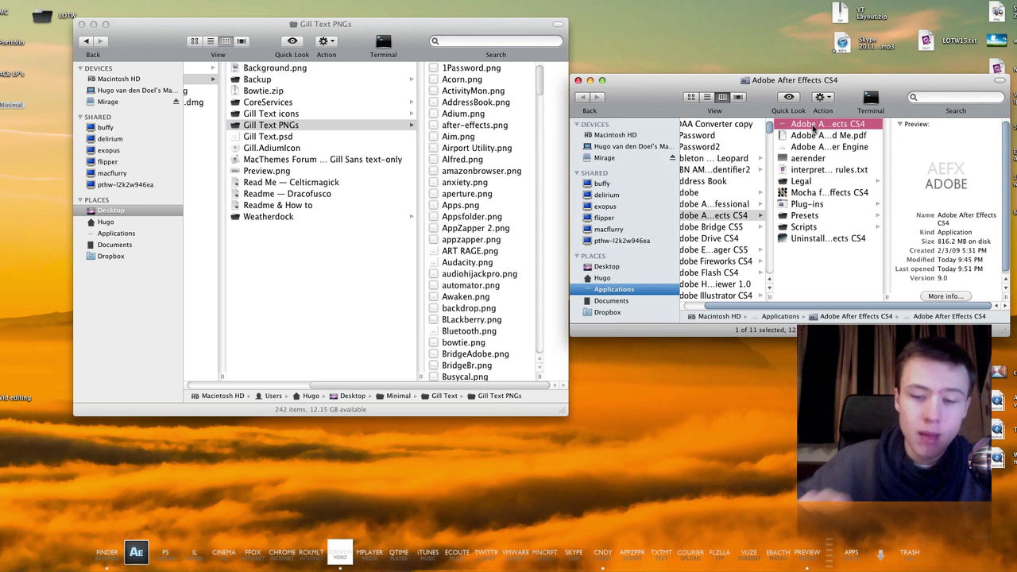
pyautogui.press('super')
pyautogui.press('super+i')
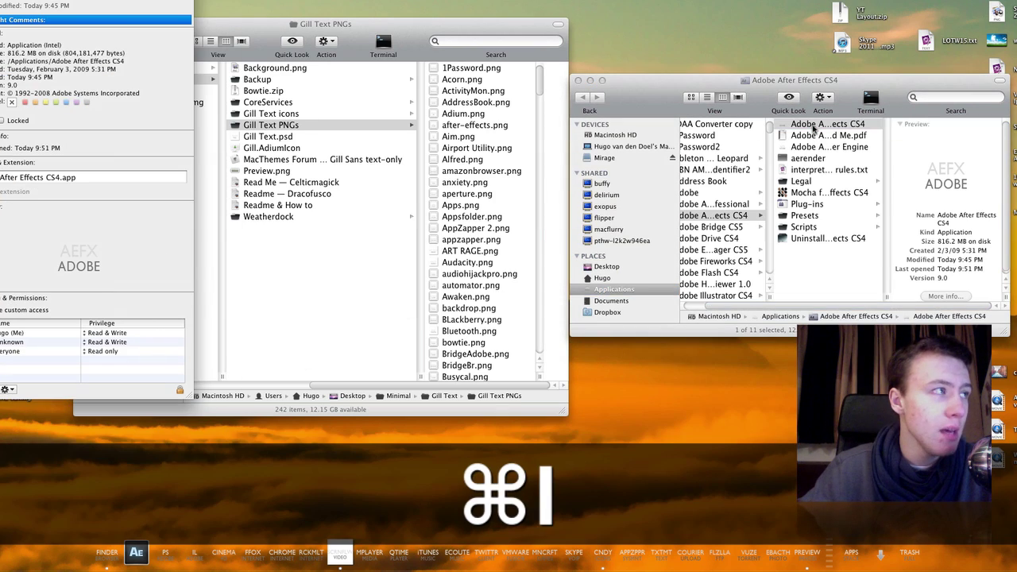
pyautogui.moveTo(64, 1); pyautogui.dragTo(869, 77)
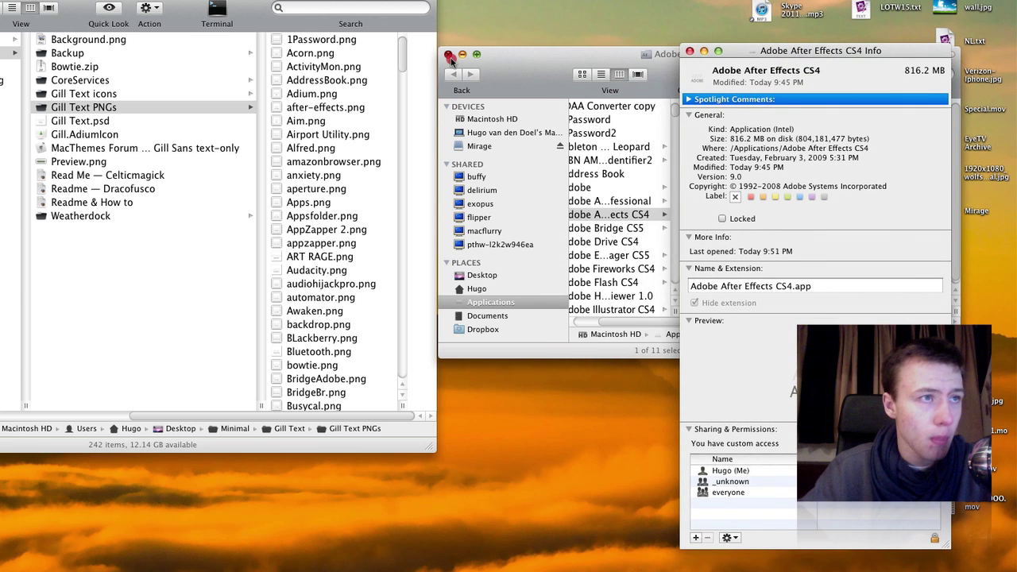
pyautogui.click(449, 54)
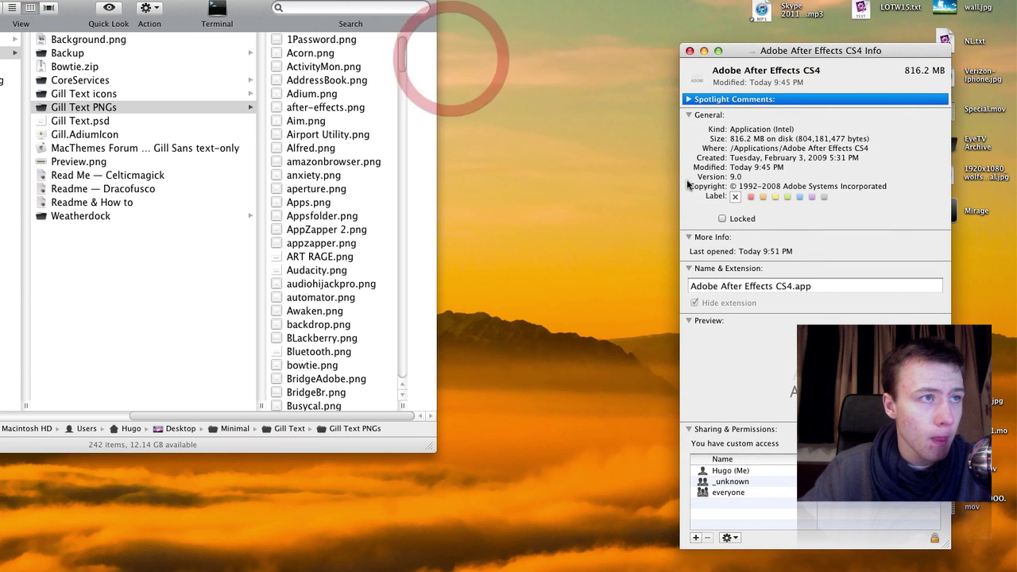
# Select the Info window's icon, then select and preview after-effects.png in Gill Text PNGs.
pyautogui.click(696, 81)
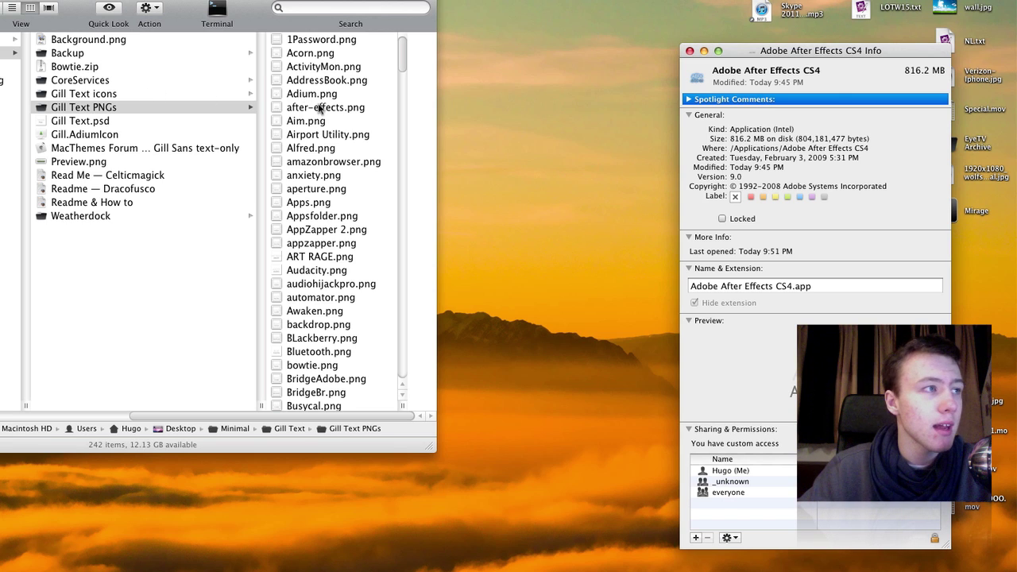
pyautogui.click(73, 109)
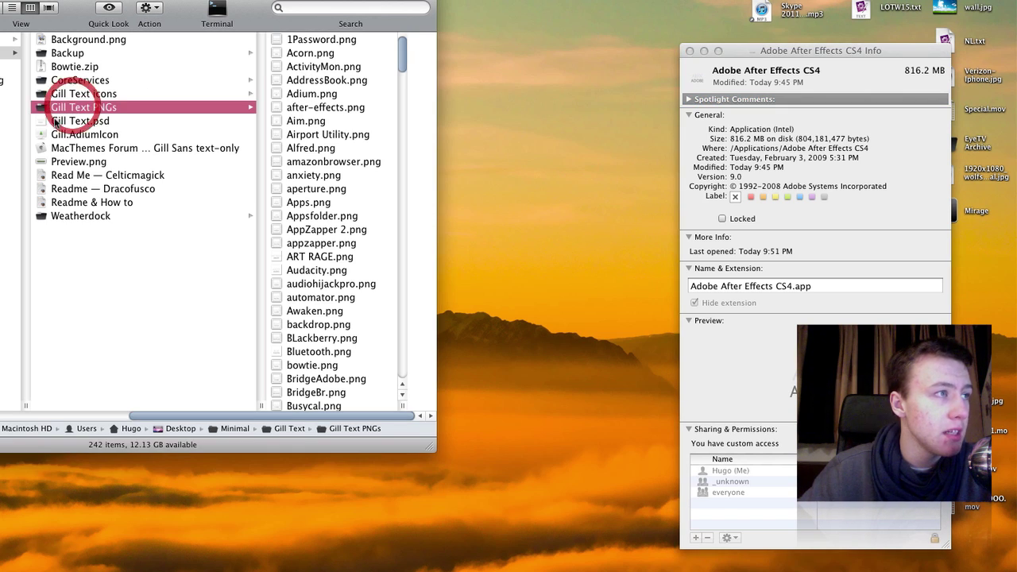
pyautogui.click(324, 111)
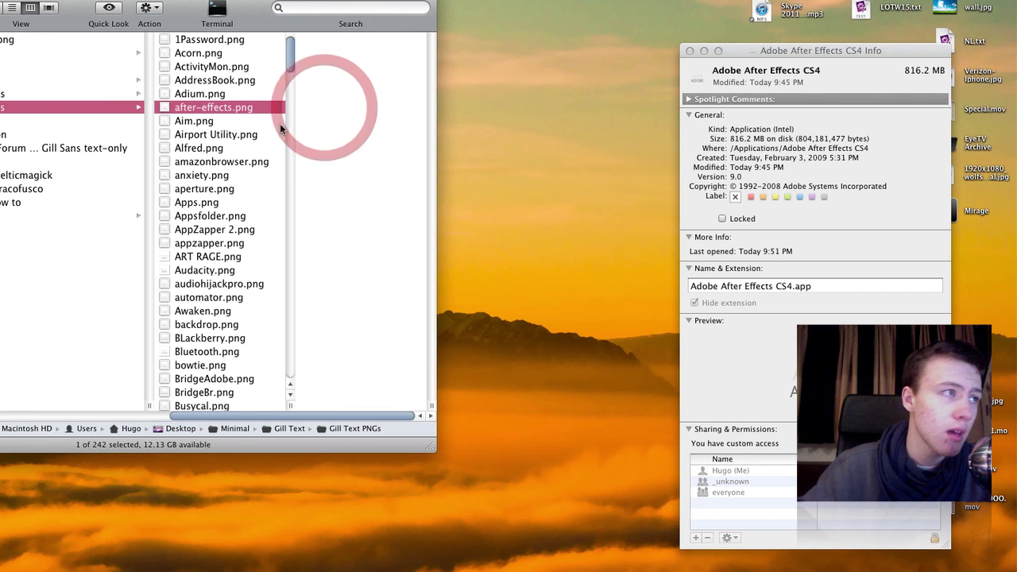
pyautogui.click(212, 111)
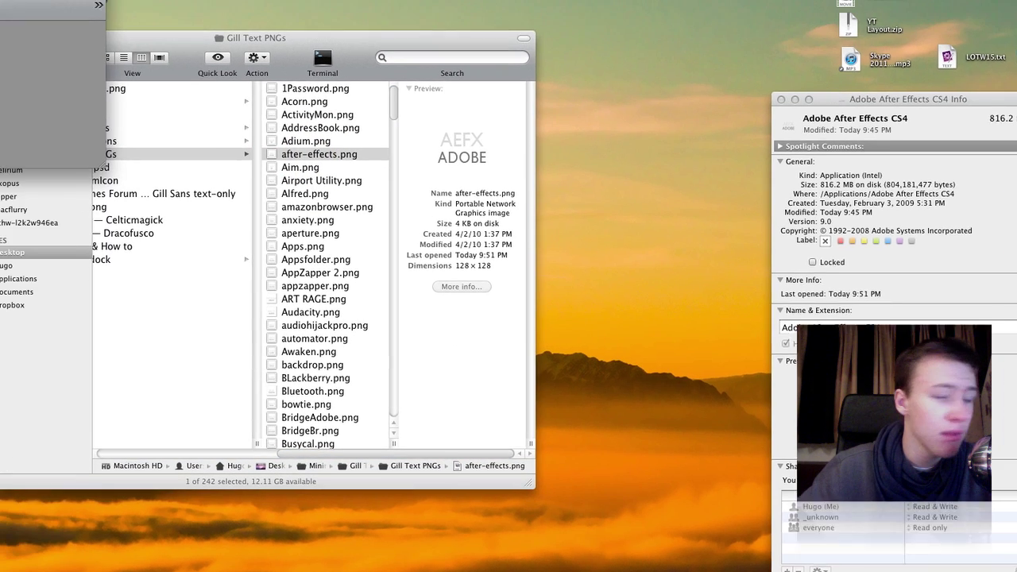
# Copy the whole after-effects.png image in Preview, then close it.
pyautogui.press('space')
pyautogui.click(91, 0)
pyautogui.press('super+a')
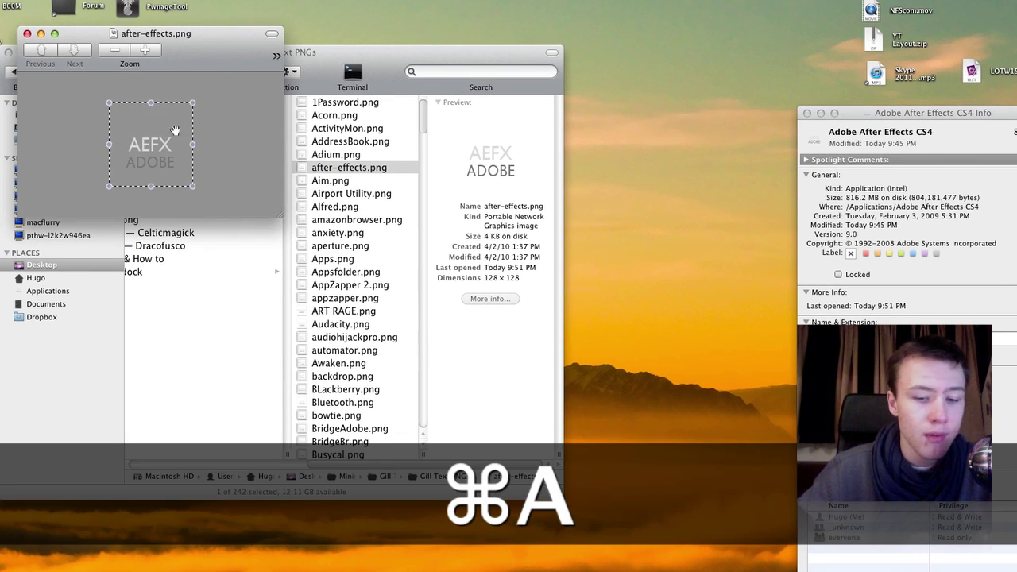
pyautogui.press('super+c')
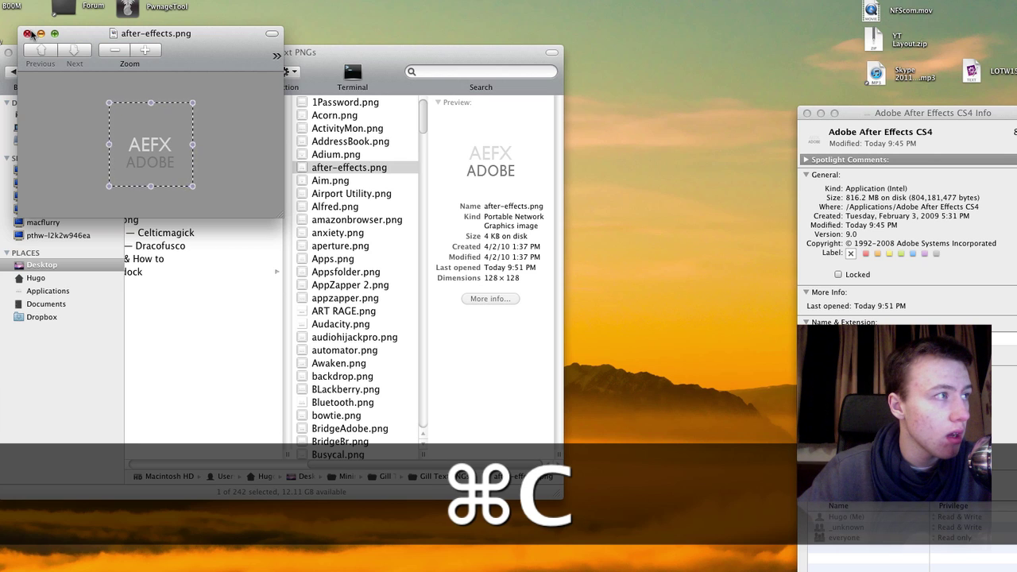
pyautogui.click(27, 33)
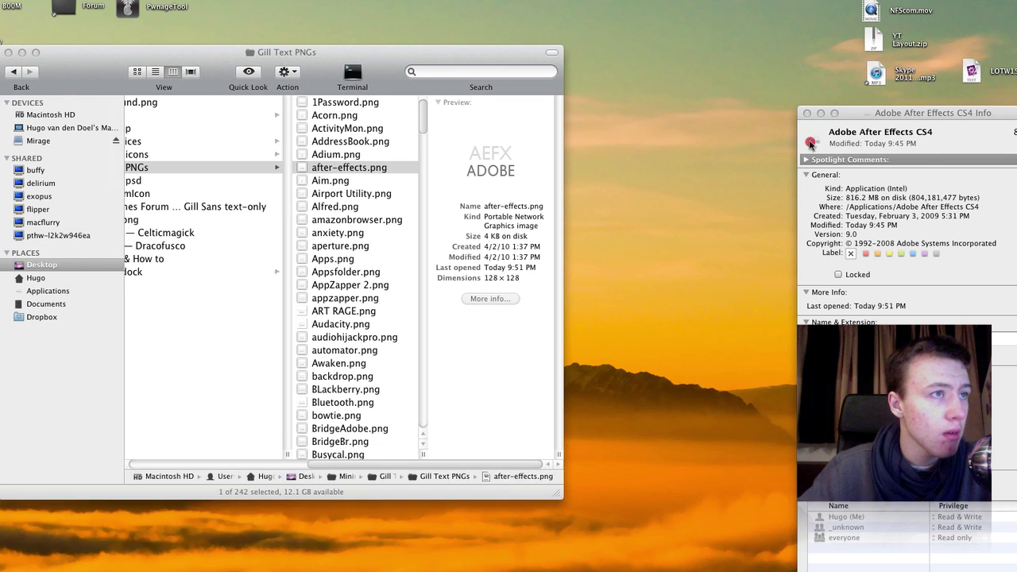
# Paste the AEFX image onto the After Effects Get Info icon, then close Info and hide Finder.
pyautogui.click(811, 142)
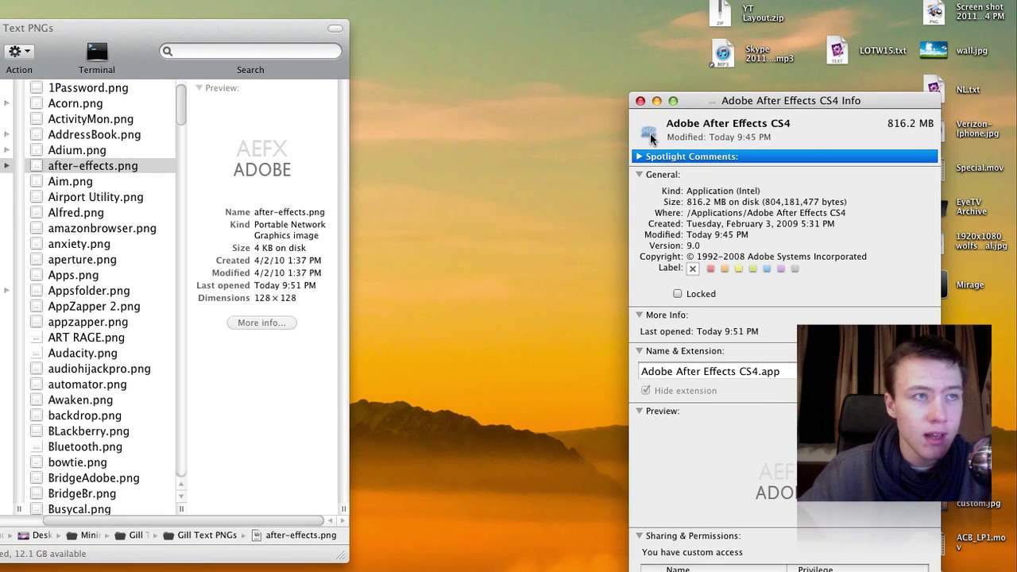
pyautogui.press('super+v')
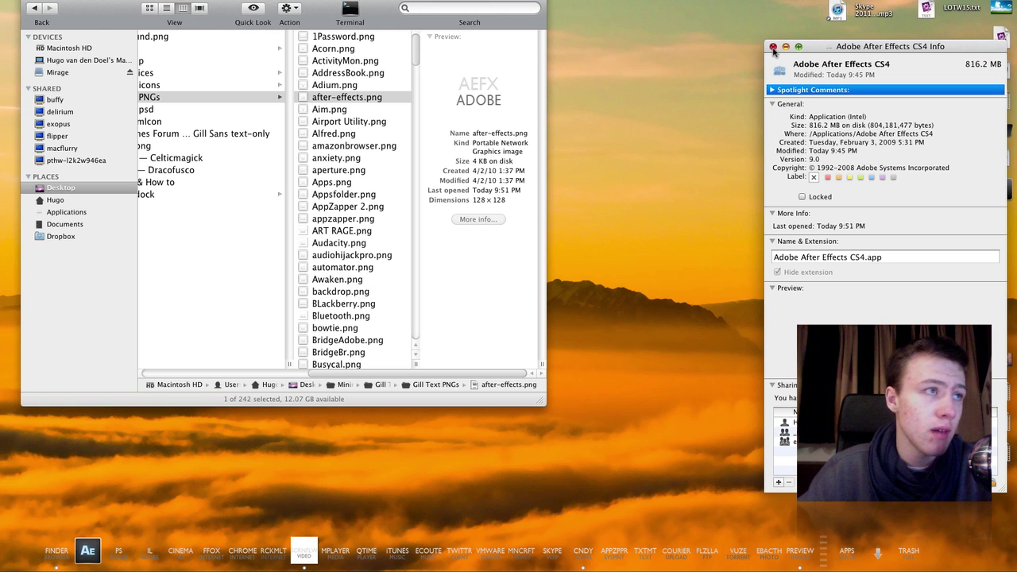
pyautogui.click(773, 47)
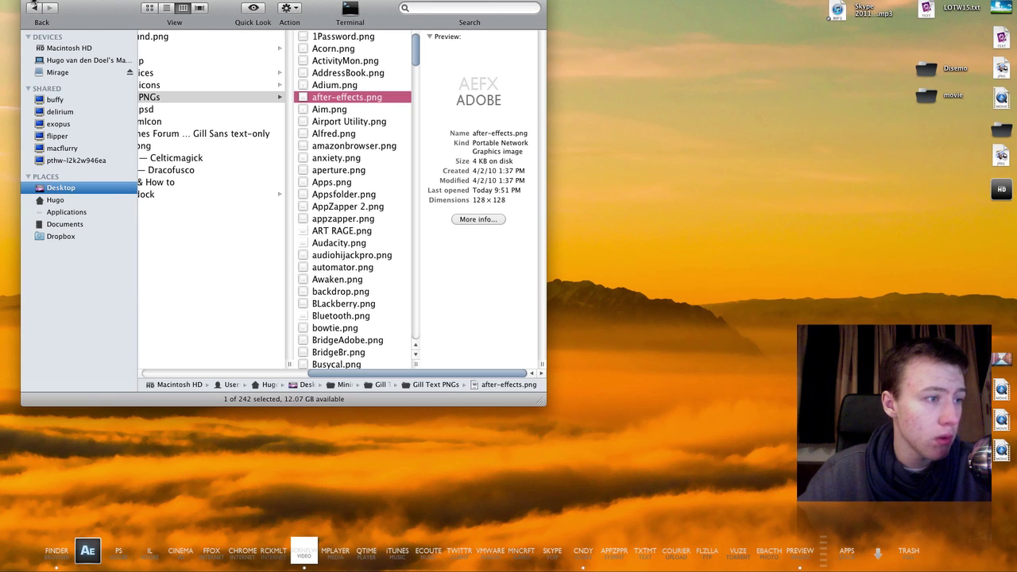
pyautogui.press('super+w')
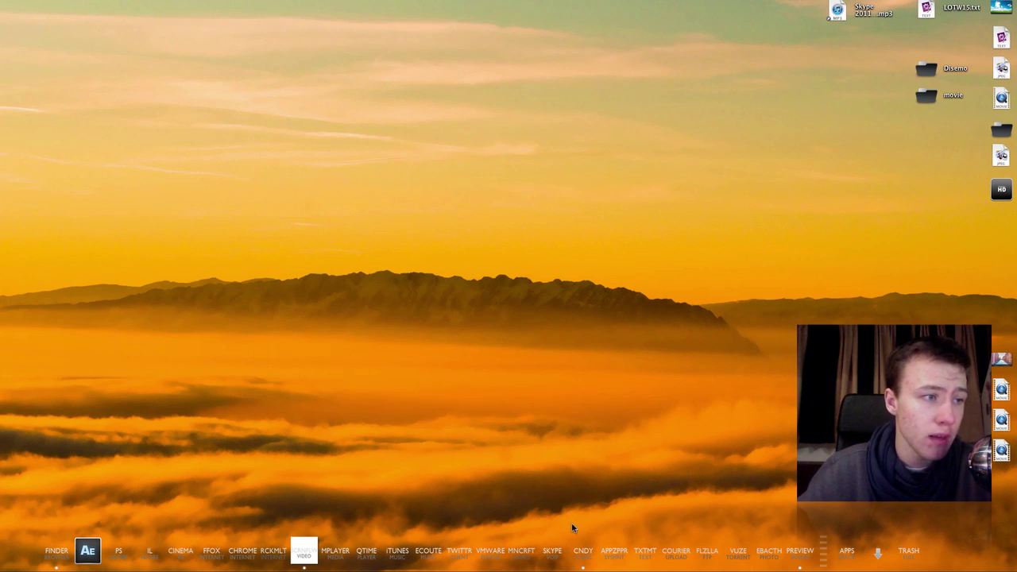
# Launch CandyBar and open Minimal › Gill Text › Gill Text PNGs in Finder beside it.
pyautogui.click(585, 553)
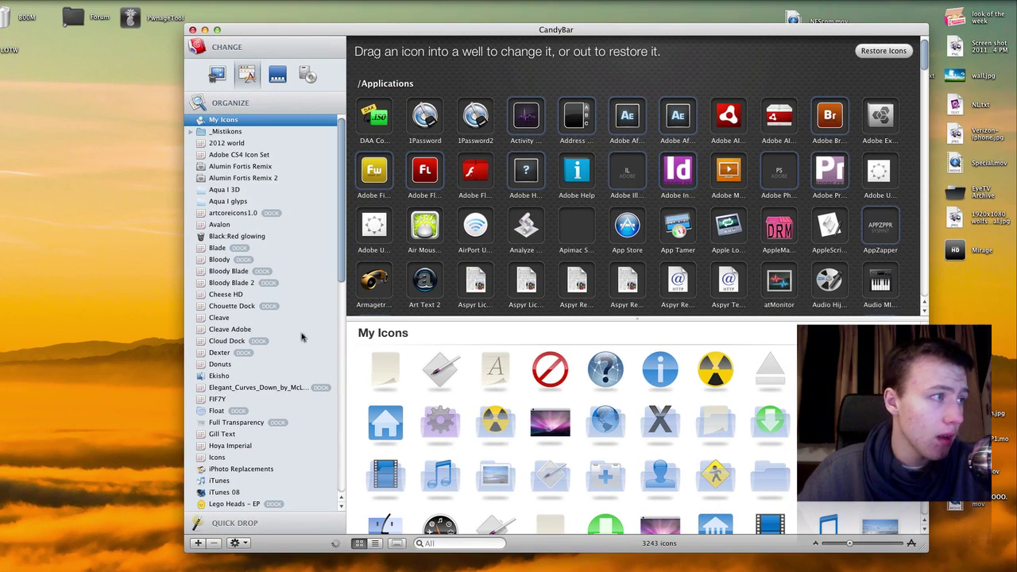
pyautogui.scroll(-3, 329, 232)
pyautogui.scroll(3, 323, 204)
pyautogui.moveTo(457, 33); pyautogui.dragTo(526, 35)
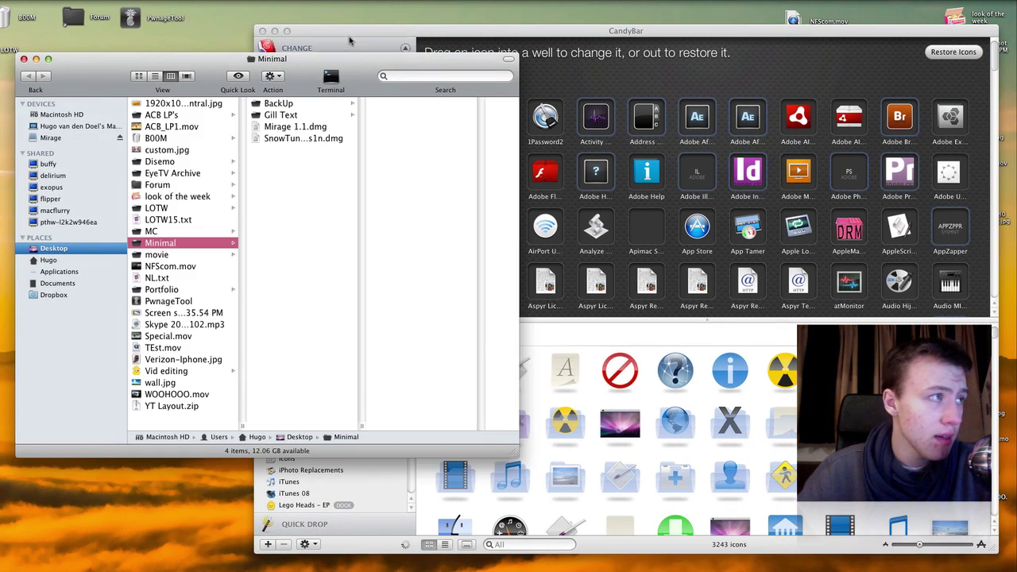
pyautogui.moveTo(310, 71); pyautogui.dragTo(204, 73)
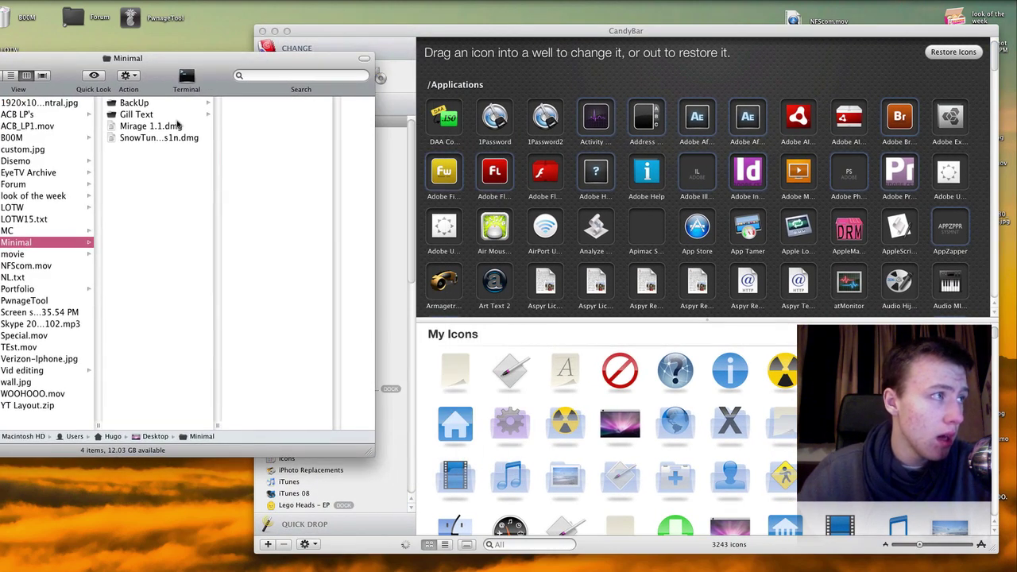
pyautogui.click(179, 125)
pyautogui.click(181, 116)
pyautogui.click(285, 160)
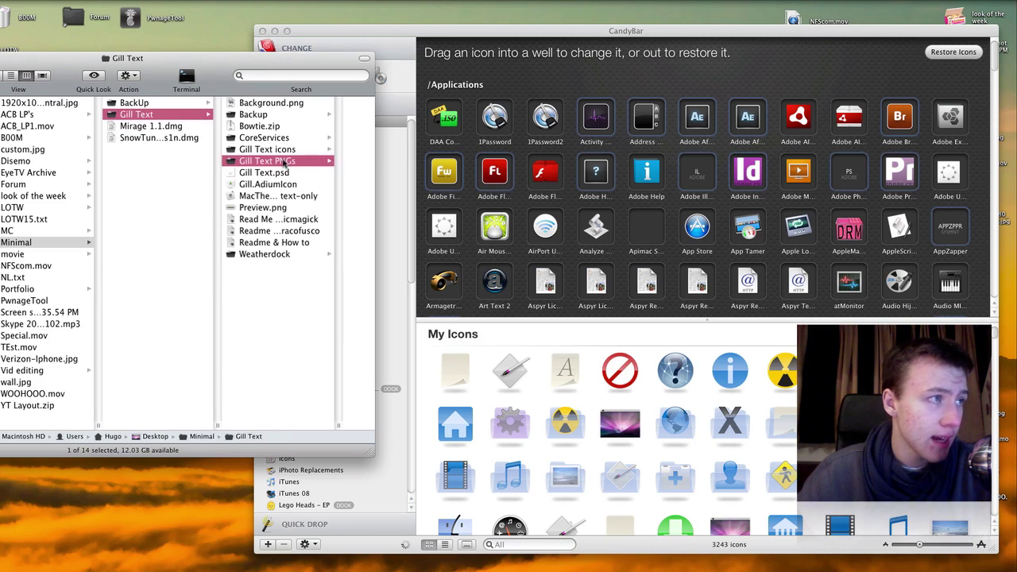
pyautogui.moveTo(430, 35); pyautogui.dragTo(461, 22)
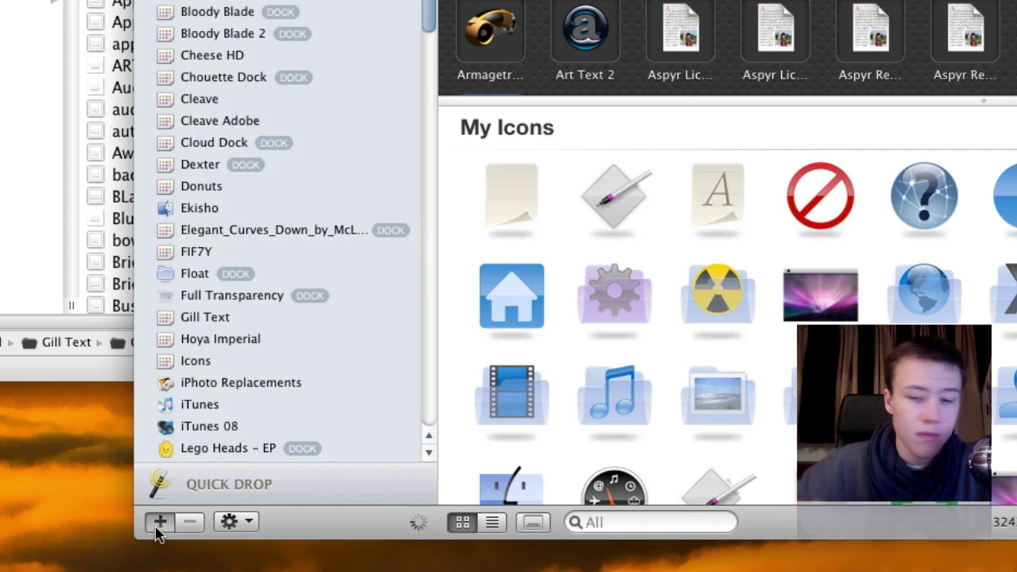
# Add a new CandyBar icon collection named 'Gill Text'.
pyautogui.click(299, 531)
pyautogui.write('GillT')
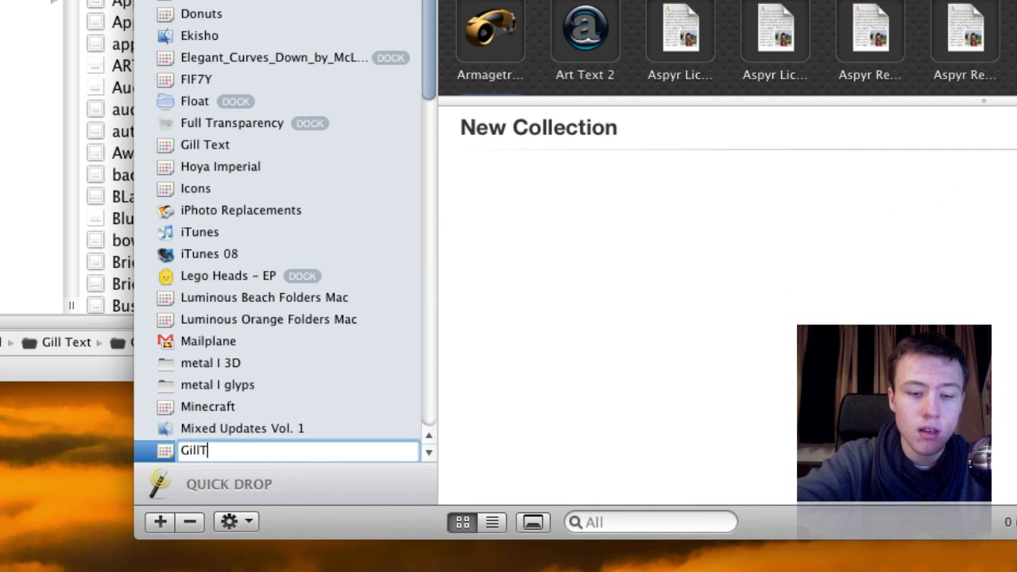
pyautogui.press('BackSpace')
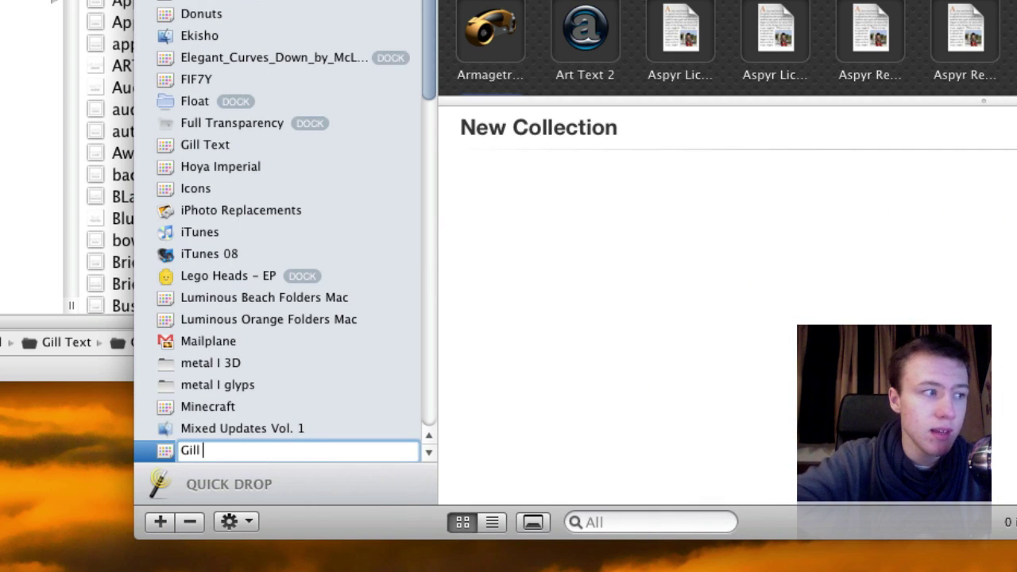
pyautogui.write('Text')
pyautogui.press('Return')
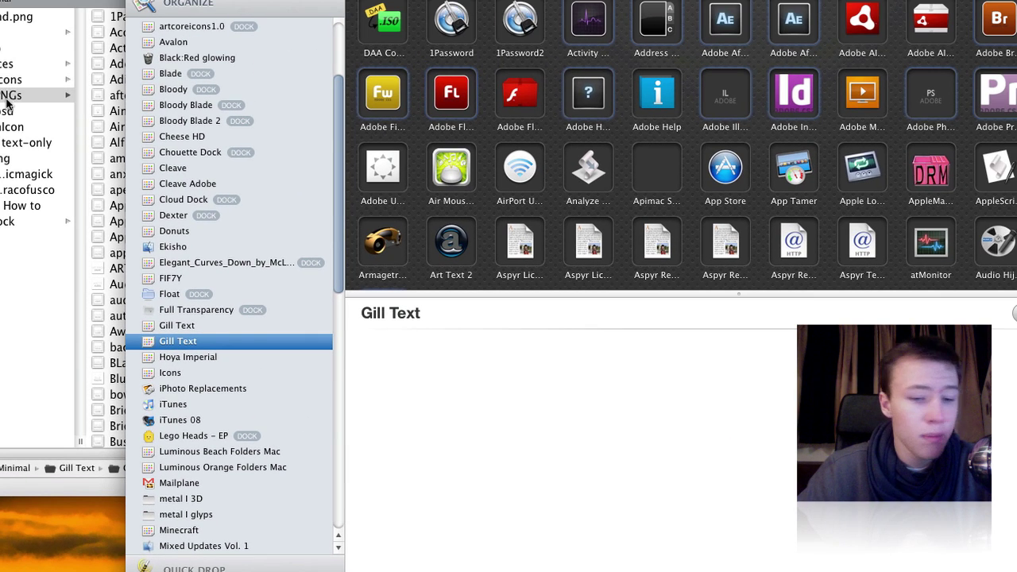
# Drag all 242 PNGs from Gill Text PNGs into the Gill Text collection.
pyautogui.click(7, 101)
pyautogui.press('super+a')
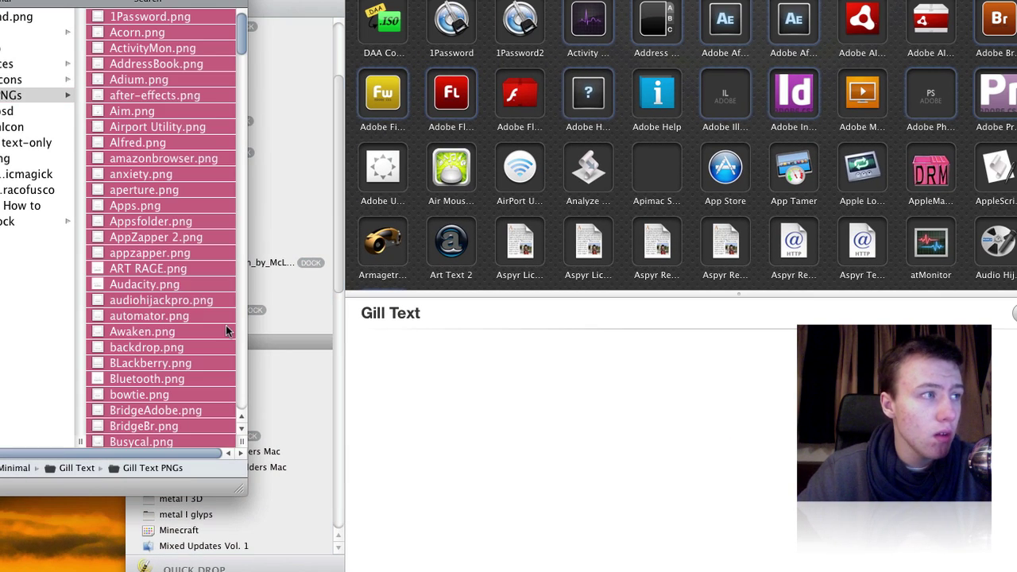
pyautogui.moveTo(107, 121); pyautogui.dragTo(615, 424)
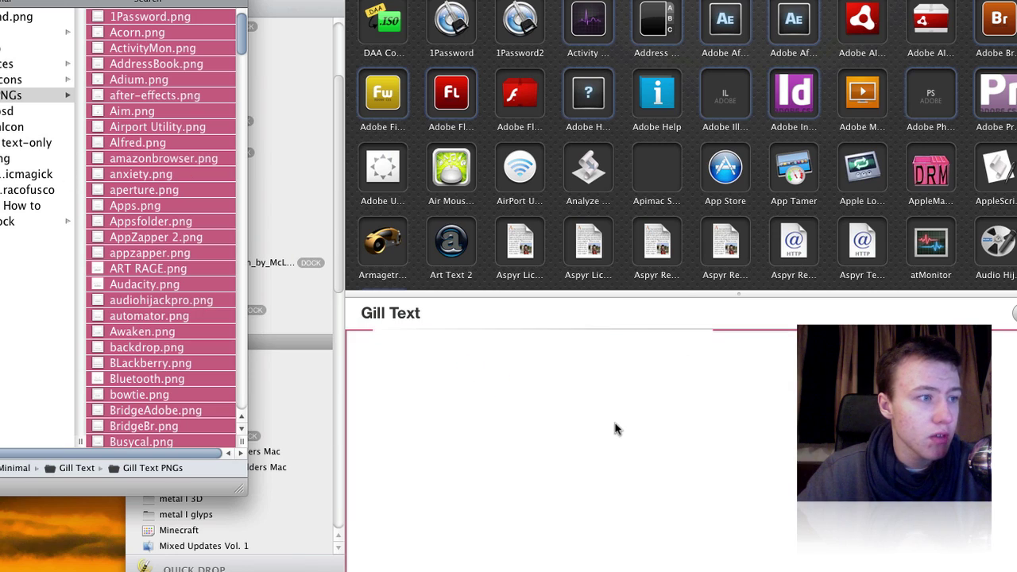
pyautogui.click(663, 416)
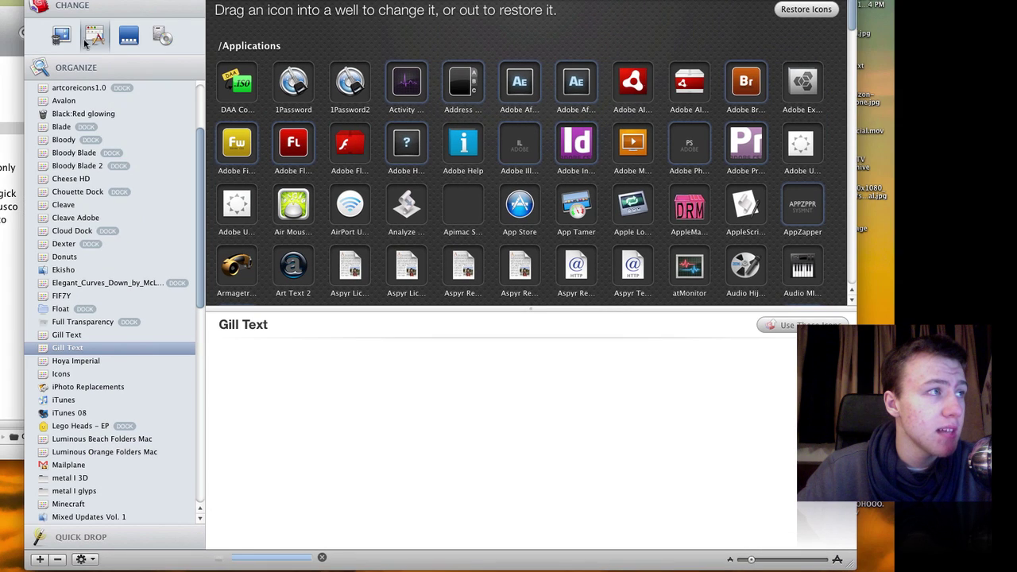
# Show application icons, enlarge the previews, and drop the AEFX icon onto Adobe After Effects.
pyautogui.click(95, 38)
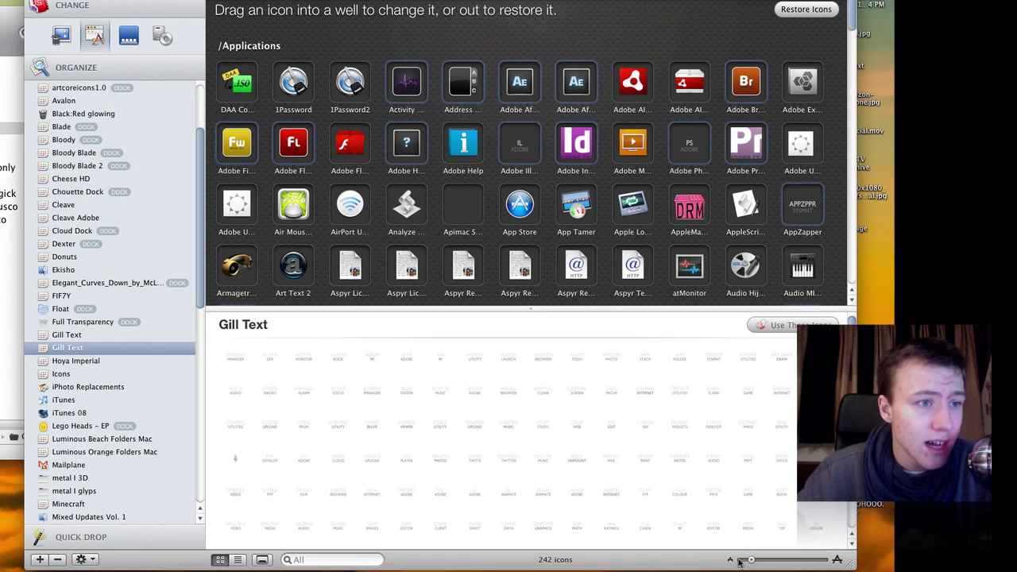
pyautogui.moveTo(753, 561)
pyautogui.moveTo(753, 561); pyautogui.dragTo(782, 561)
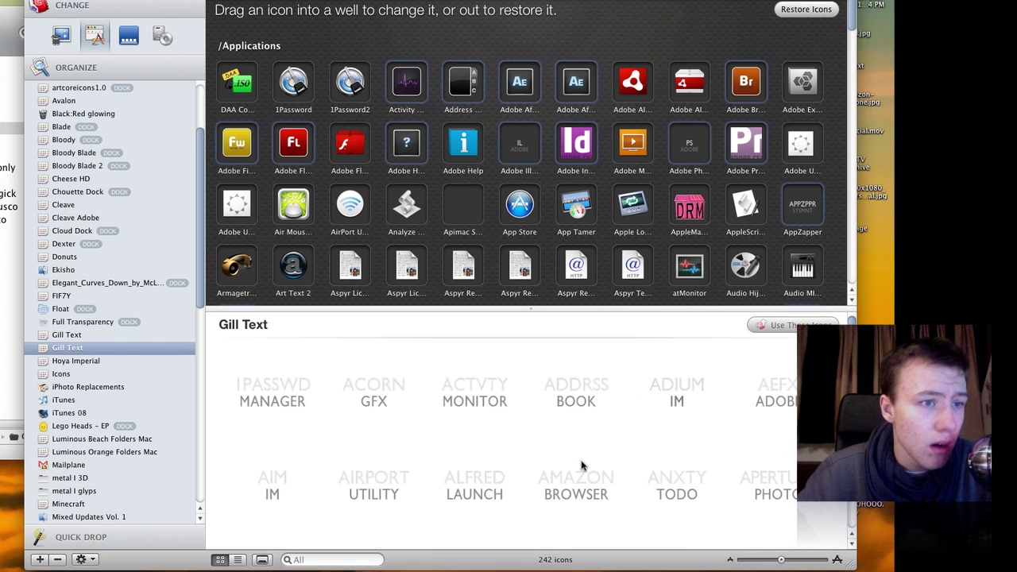
pyautogui.moveTo(784, 561); pyautogui.dragTo(781, 561)
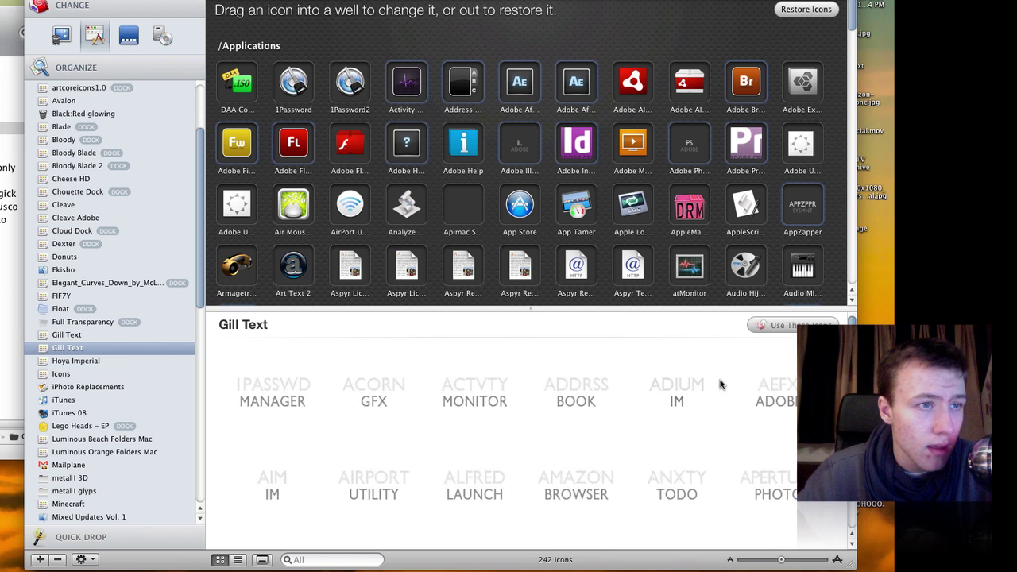
pyautogui.moveTo(764, 390); pyautogui.dragTo(520, 81)
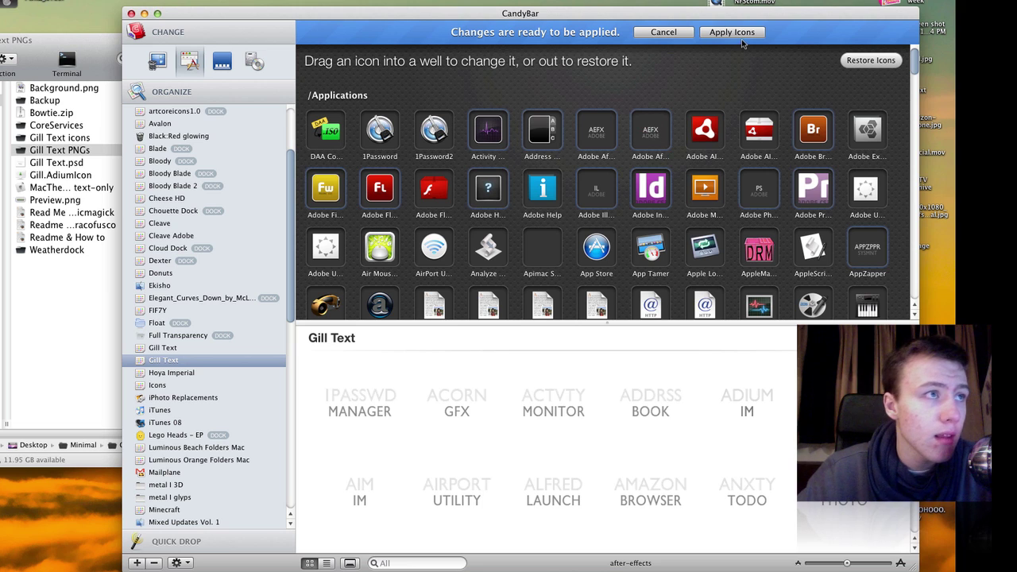
# Apply the AEFX icon using the administrator password, then relaunch the Dock.
pyautogui.click(673, 4)
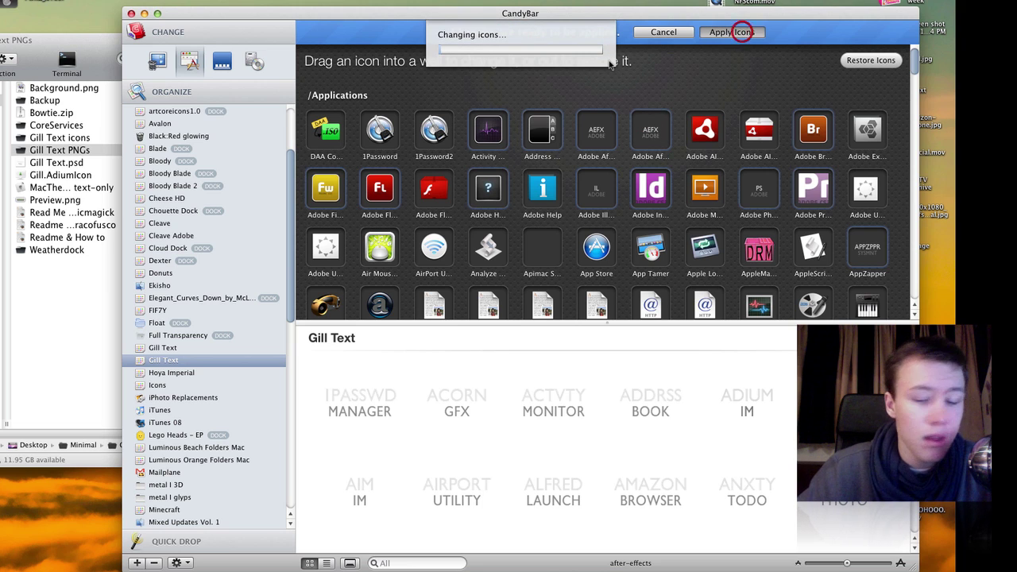
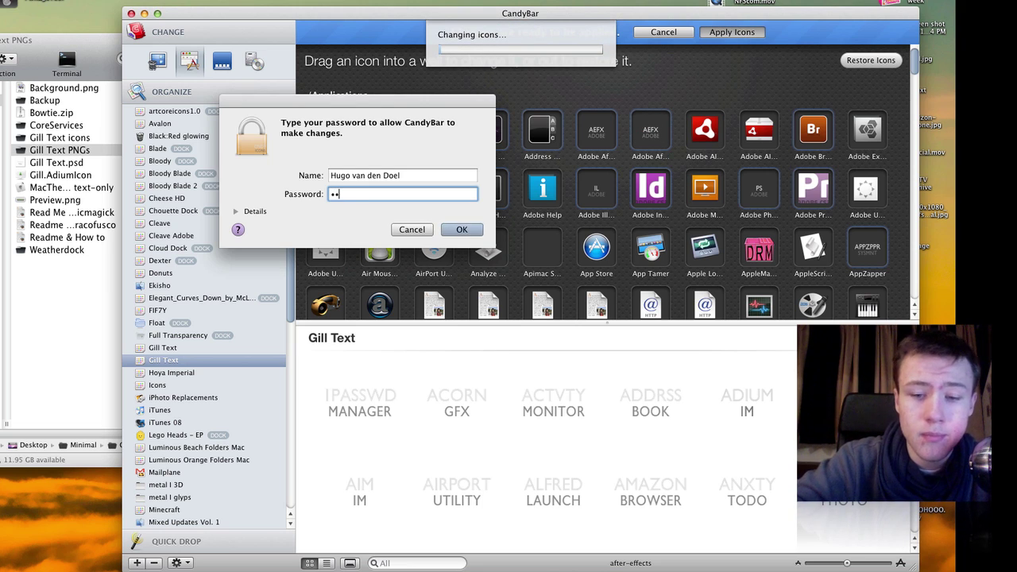
pyautogui.press('Return')
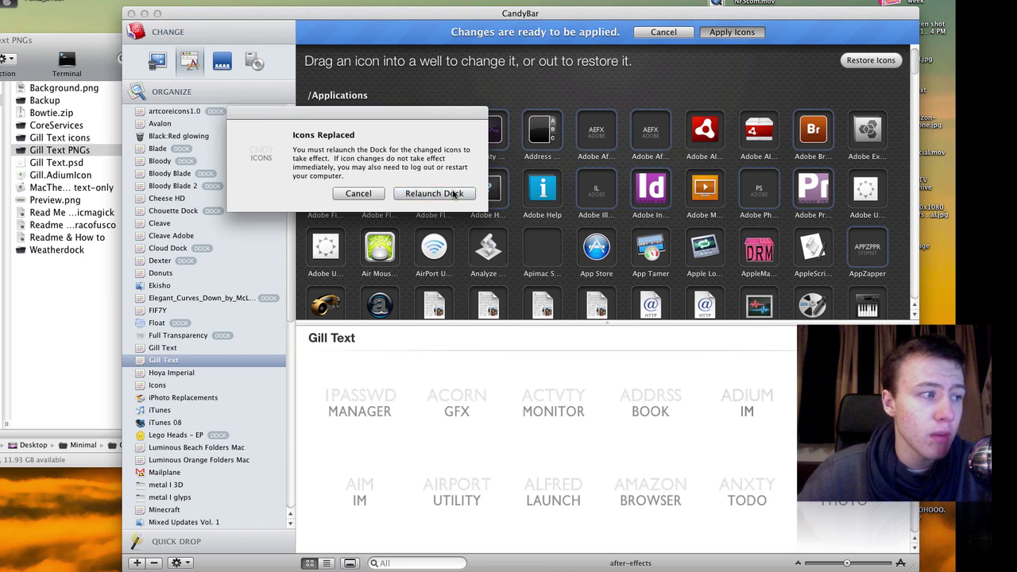
pyautogui.click(436, 193)
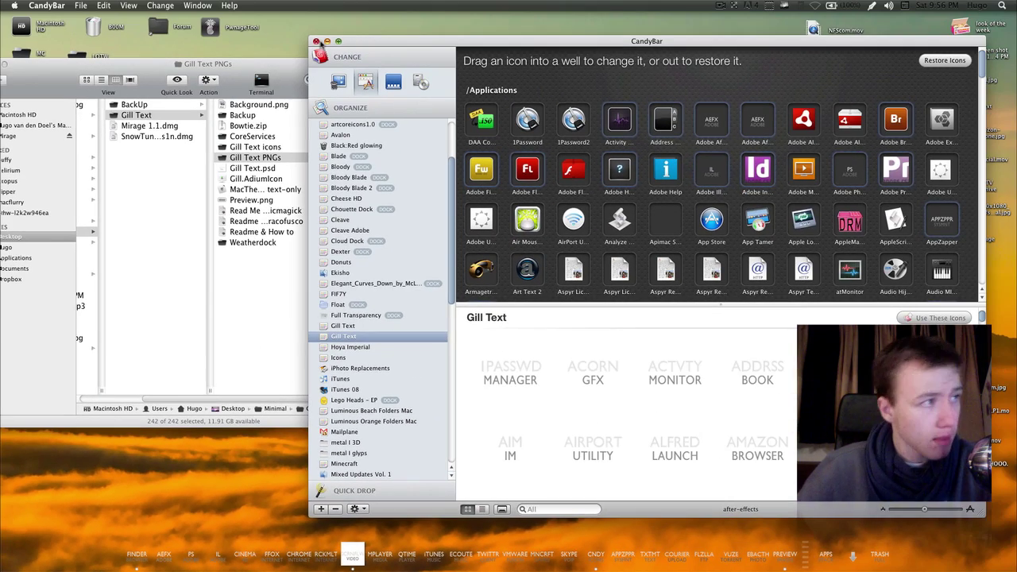
# Quit CandyBar and select Gill Text.psd in Minimal › Gill Text to see its preview.
pyautogui.click(317, 41)
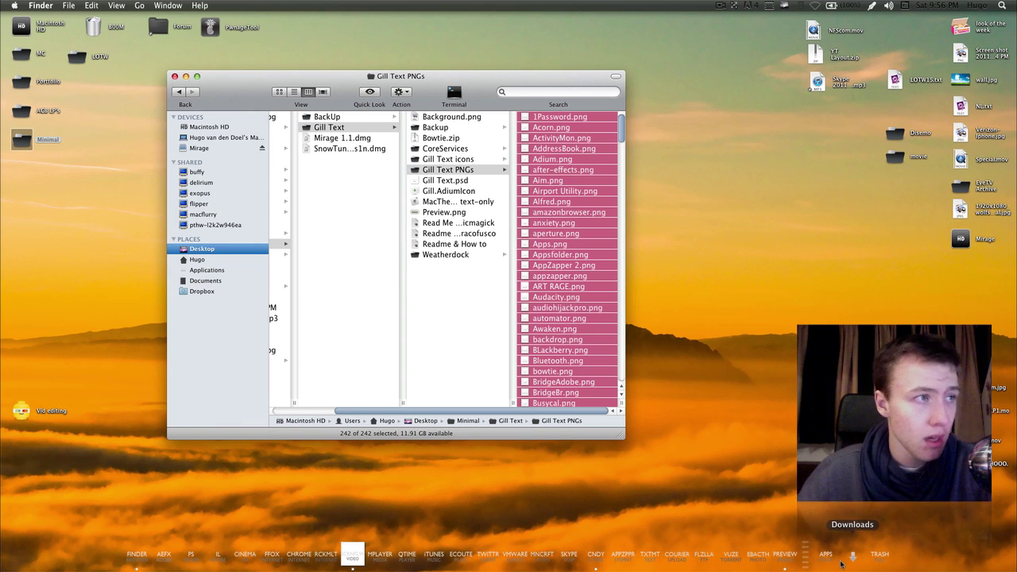
pyautogui.press('super+Up')
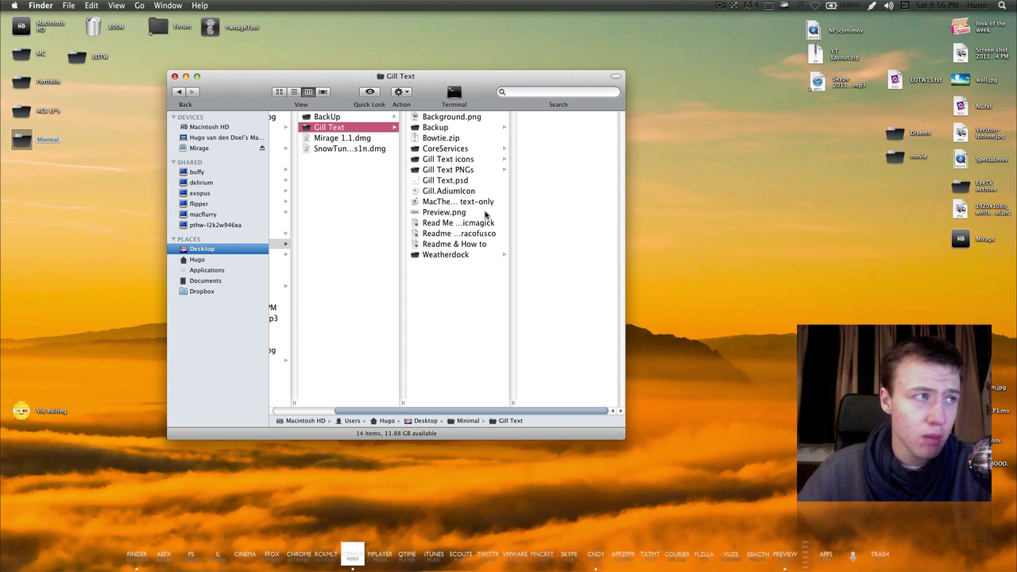
pyautogui.click(467, 171)
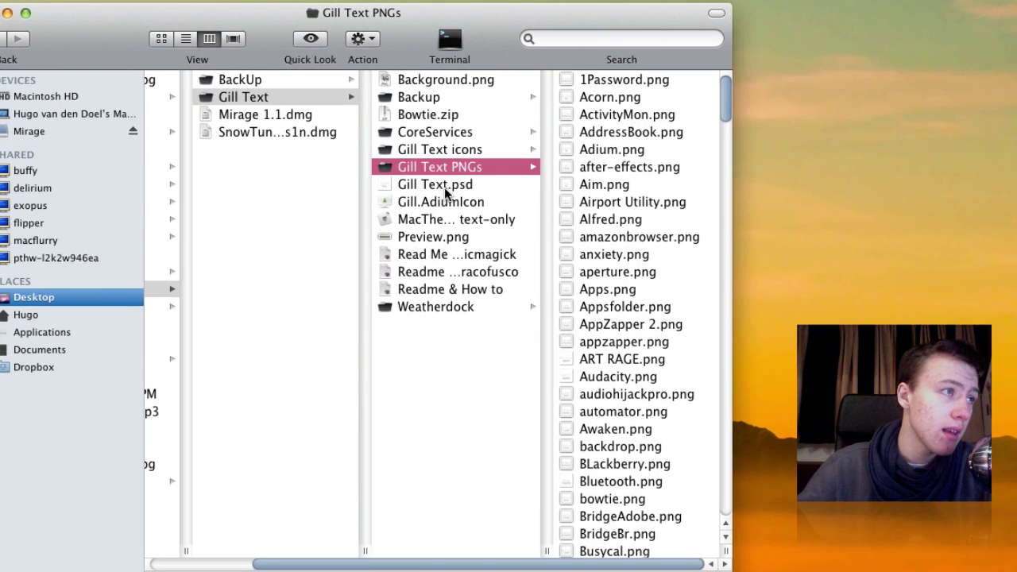
pyautogui.press('Down')
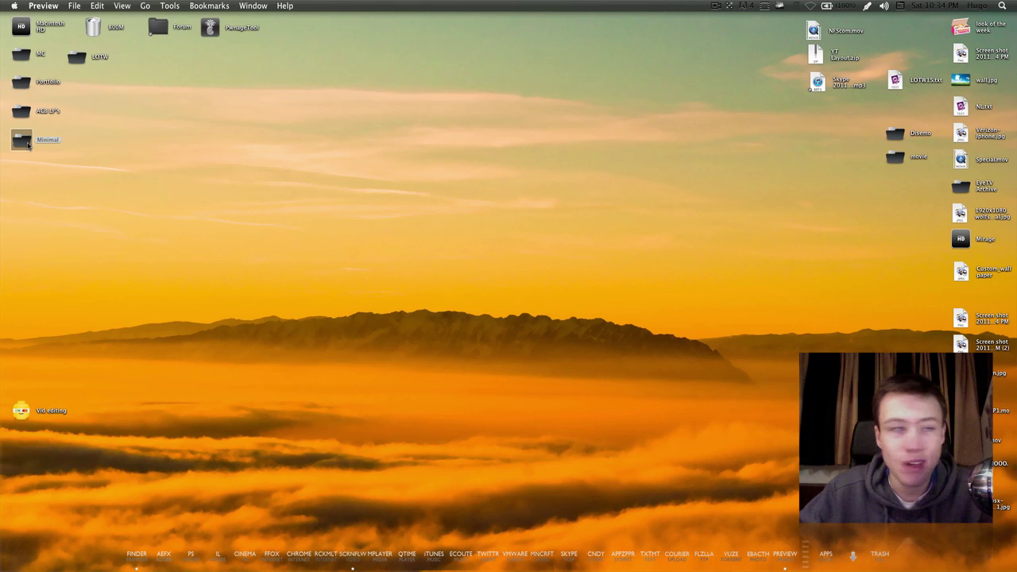
# Open Background.png from Minimal › Gill Text in Preview and close the Finder window.
pyautogui.doubleClick(22, 139)
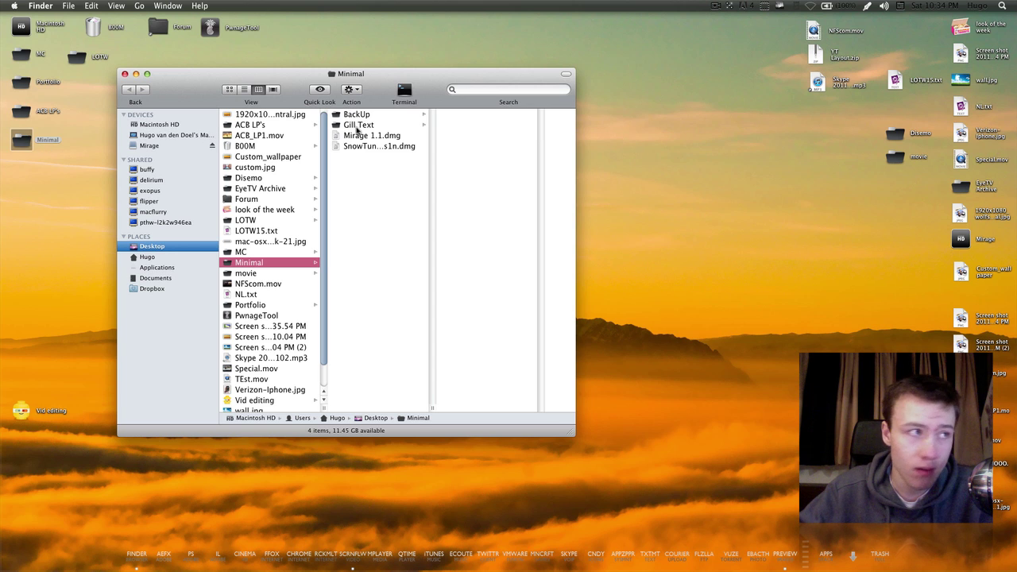
pyautogui.click(356, 129)
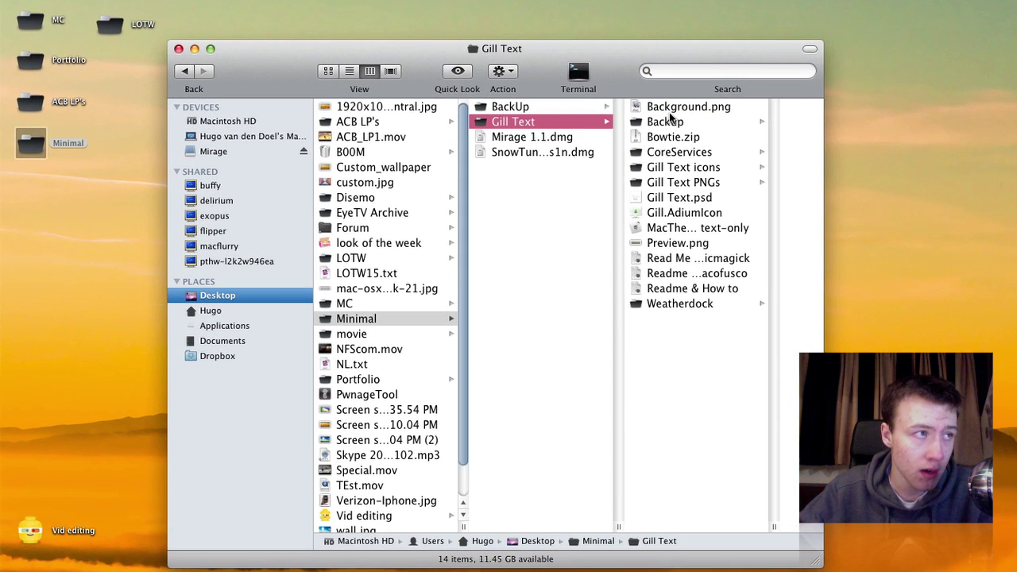
pyautogui.doubleClick(673, 107)
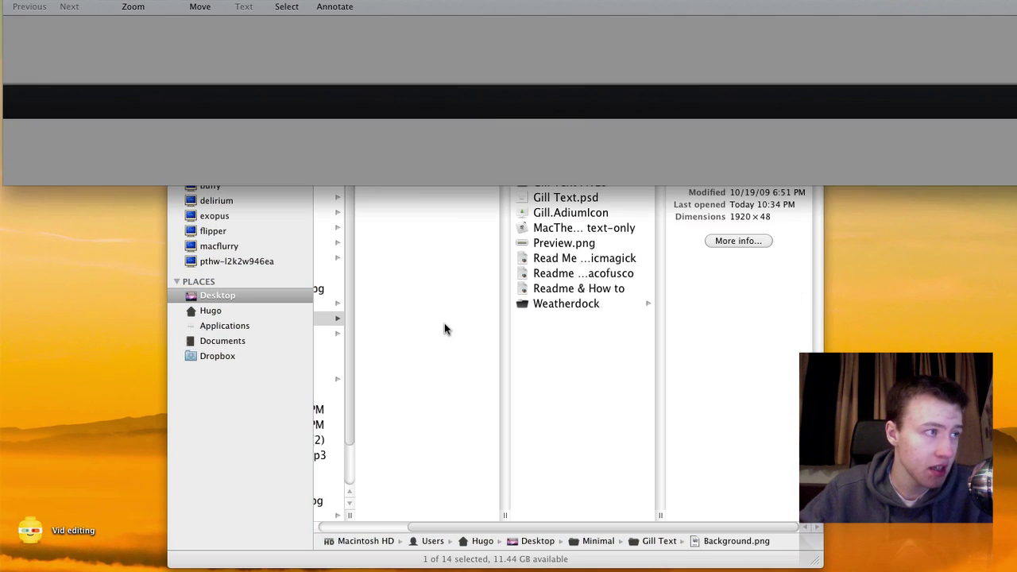
pyautogui.click(445, 326)
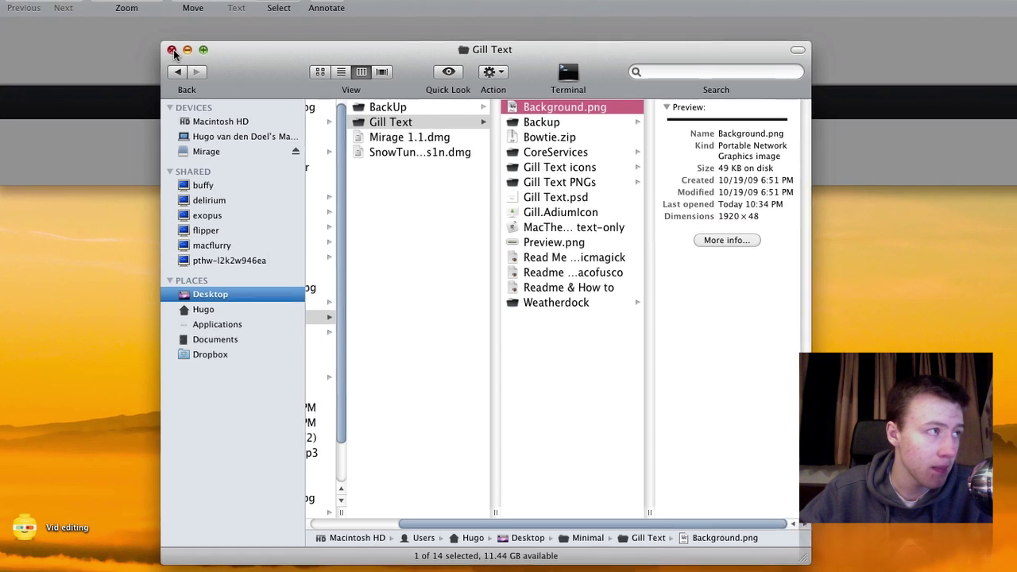
pyautogui.click(179, 49)
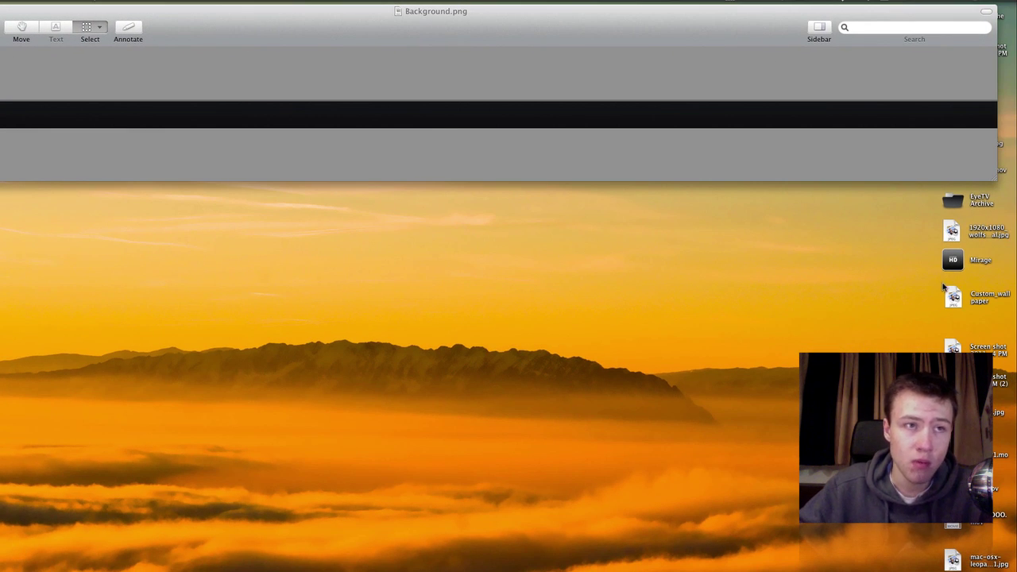
# Quick Look Custom_wallpaper, open the wolfs_trail JPEG in Preview, and bring Background.png forward.
pyautogui.click(954, 302)
pyautogui.press('space')
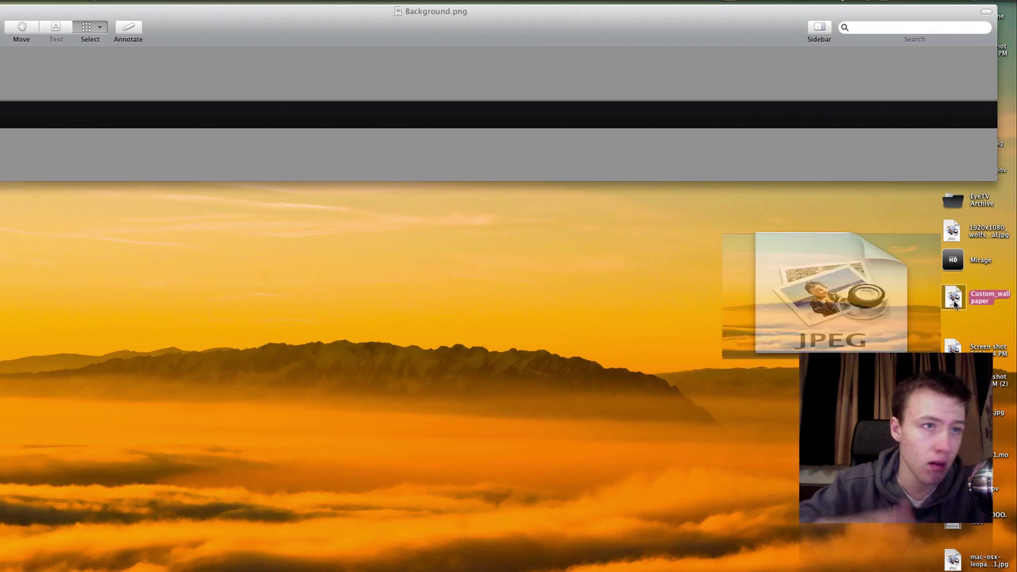
pyautogui.press('space')
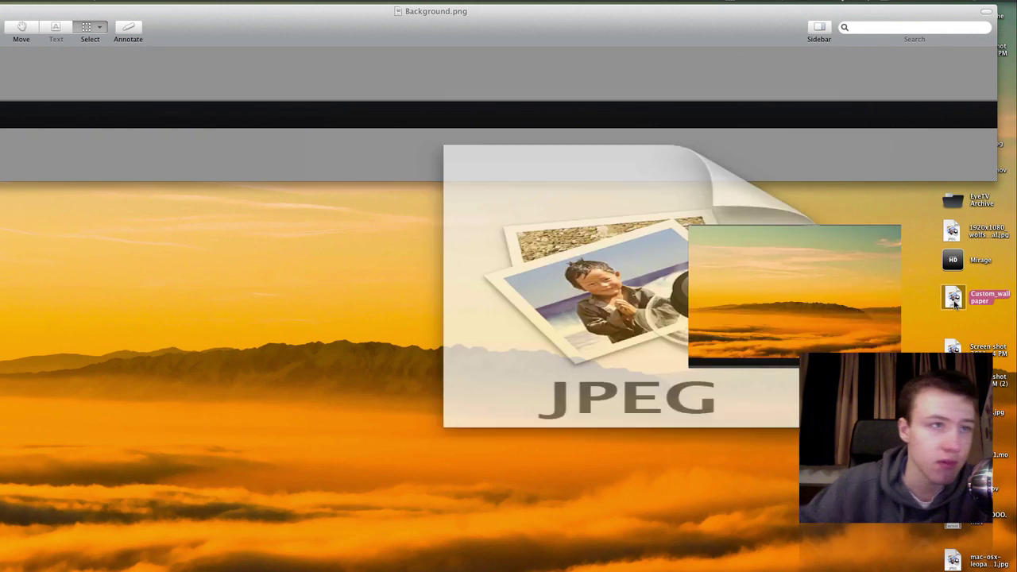
pyautogui.doubleClick(951, 232)
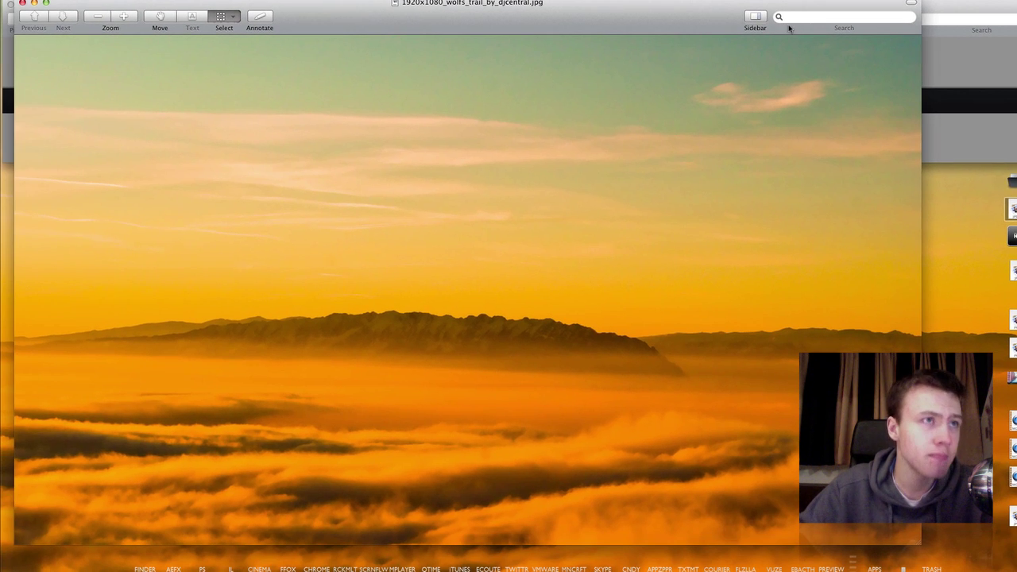
pyautogui.click(937, 60)
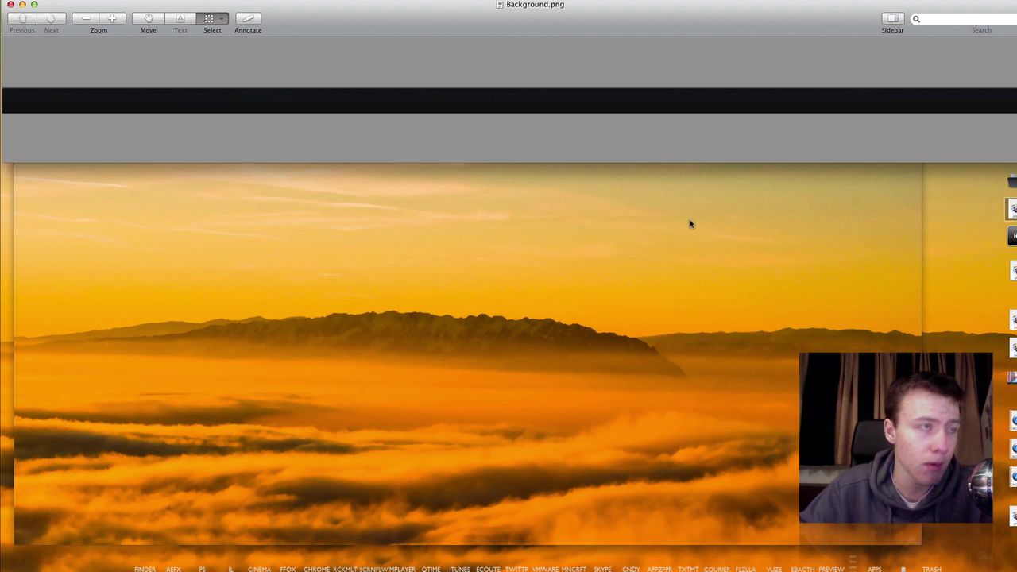
# Copy the whole Background.png dark bar and paste it into the wolfs_trail wallpaper.
pyautogui.moveTo(545, 24); pyautogui.dragTo(552, 39)
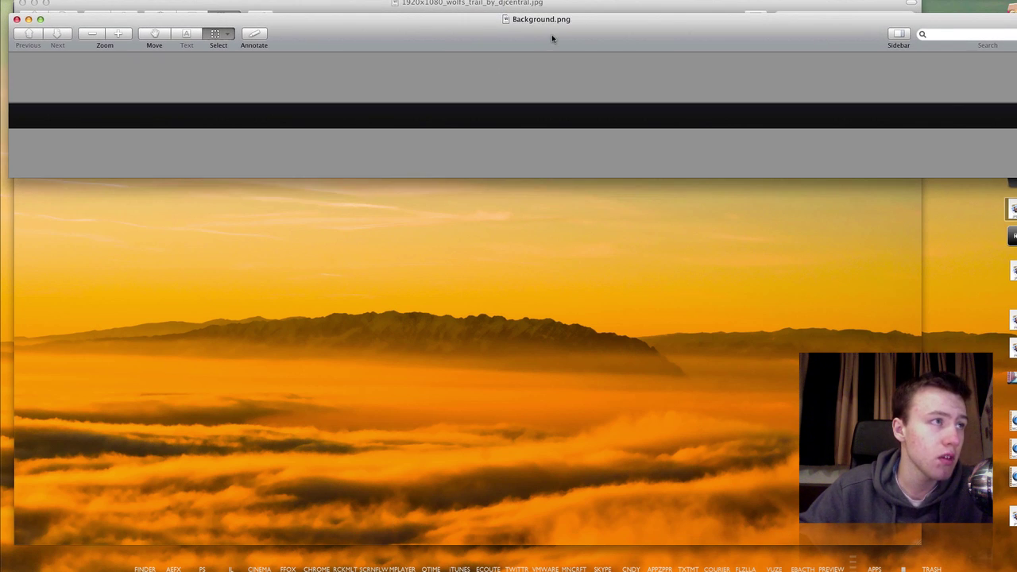
pyautogui.press('super+a')
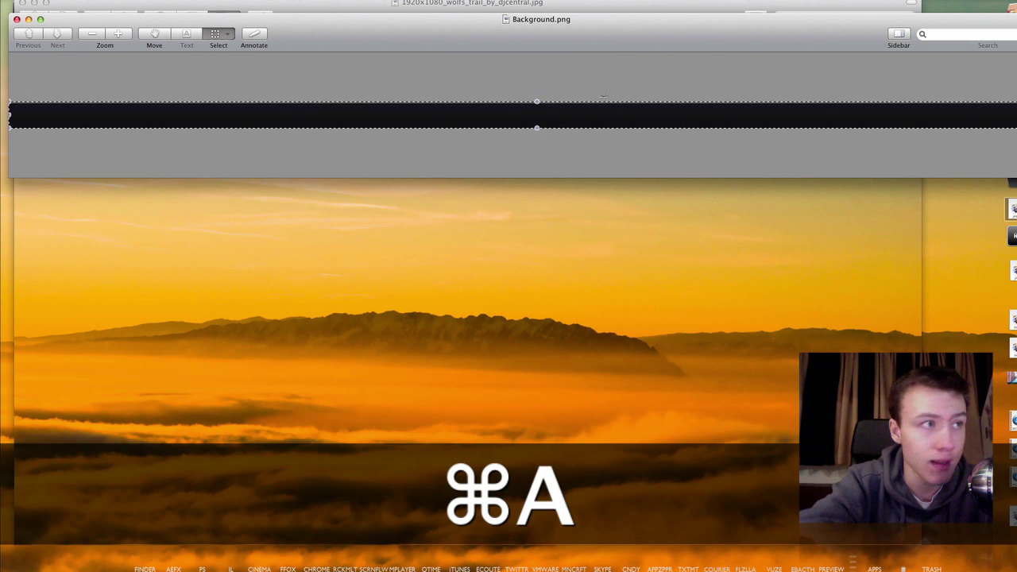
pyautogui.press('super+c')
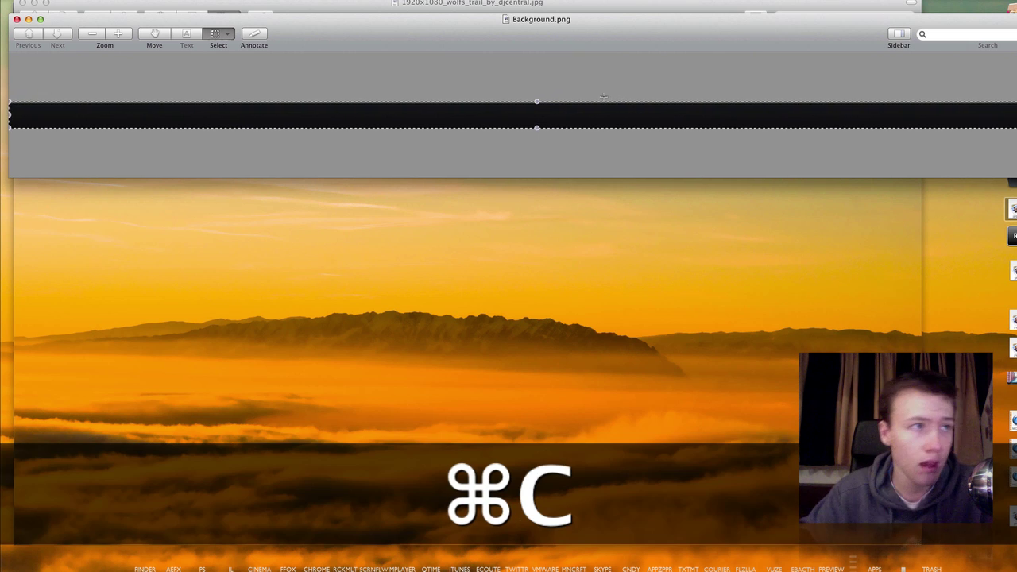
pyautogui.click(628, 227)
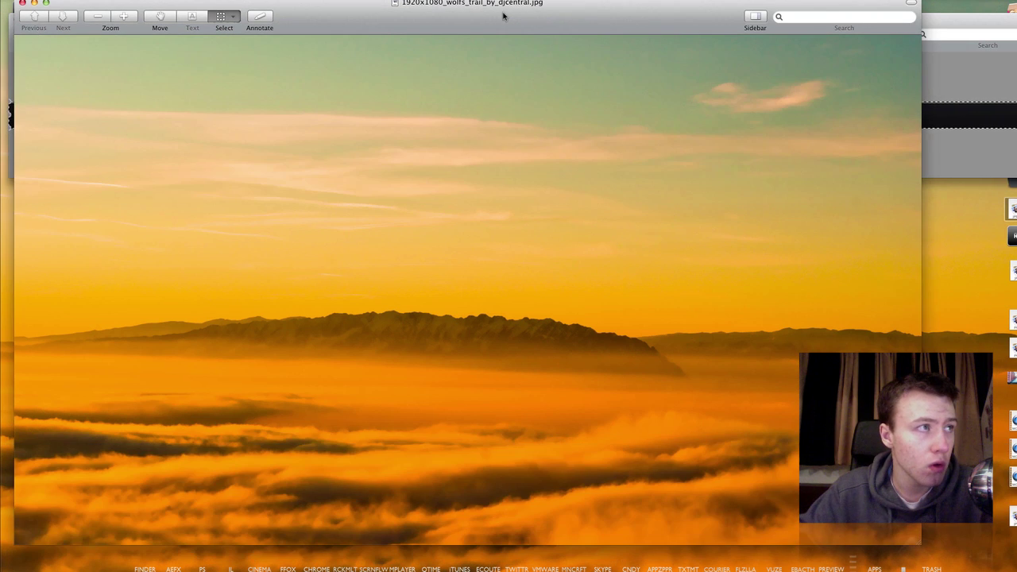
pyautogui.click(504, 20)
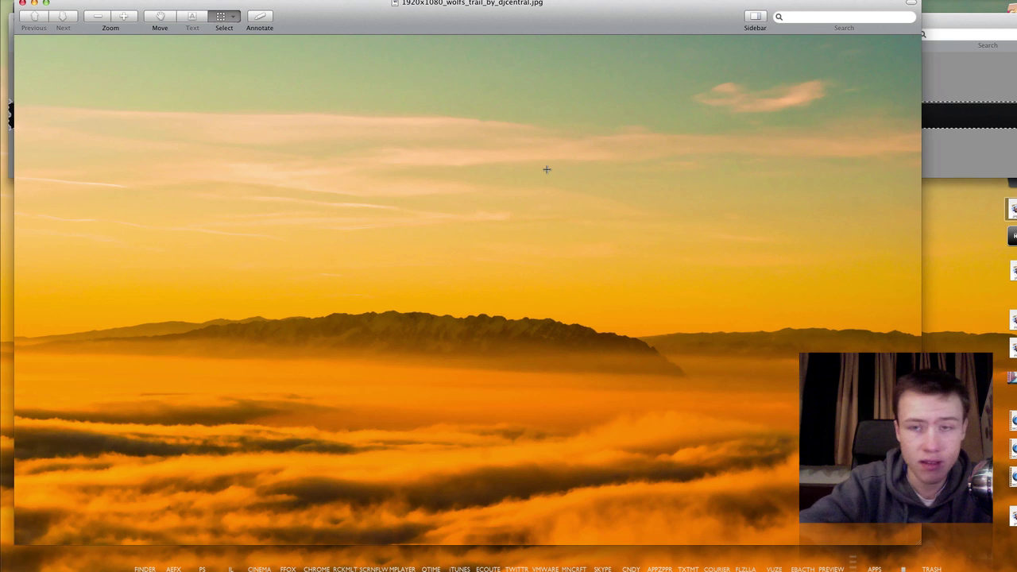
pyautogui.press('super+v')
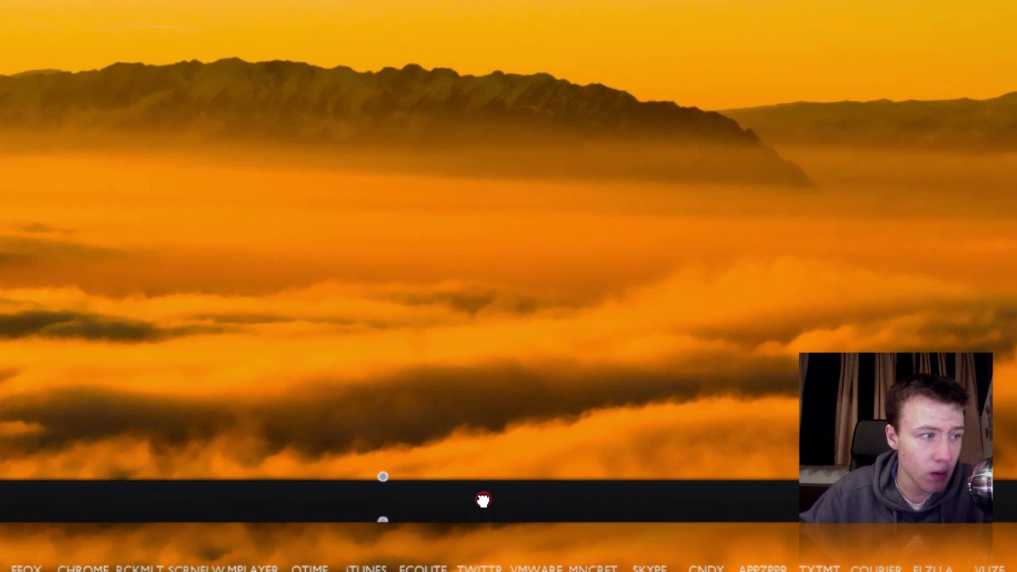
# Drag the pasted dark bar onto the wallpaper's bottom edge, deselect it, and close Background.png.
pyautogui.click(482, 501)
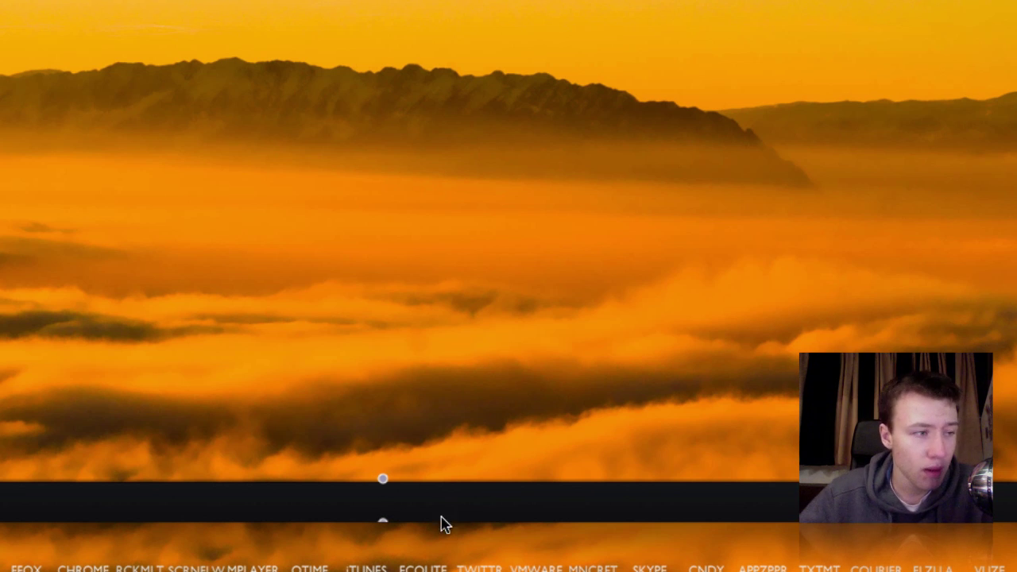
pyautogui.moveTo(383, 478); pyautogui.dragTo(114, 461)
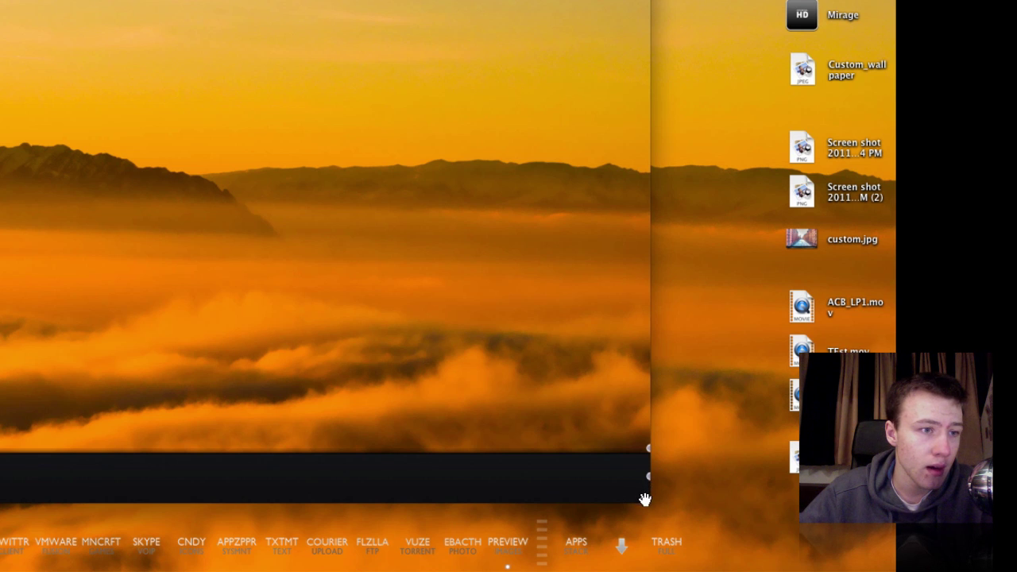
pyautogui.moveTo(645, 499); pyautogui.dragTo(459, 385)
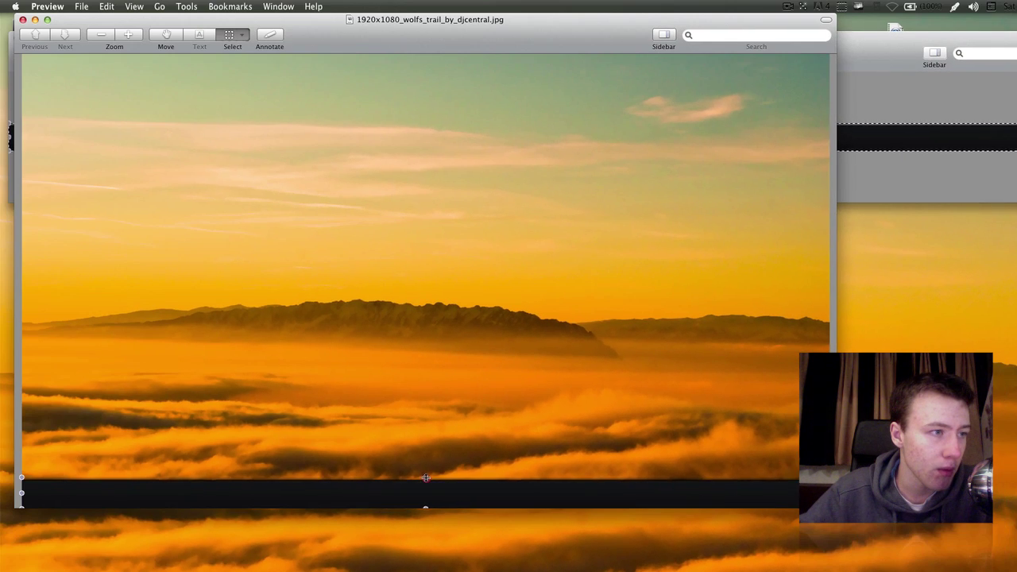
pyautogui.moveTo(422, 480); pyautogui.dragTo(429, 483)
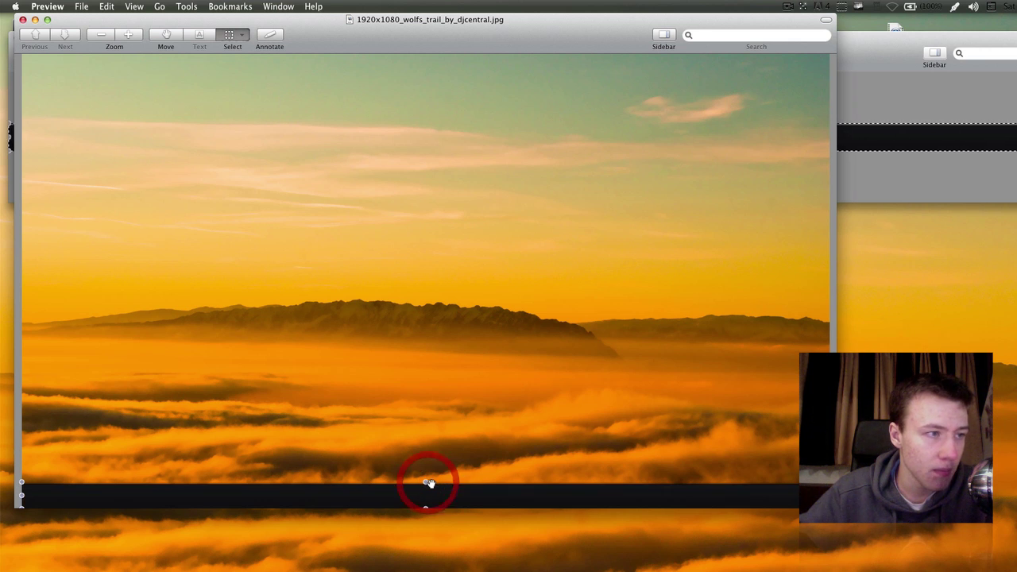
pyautogui.click(412, 465)
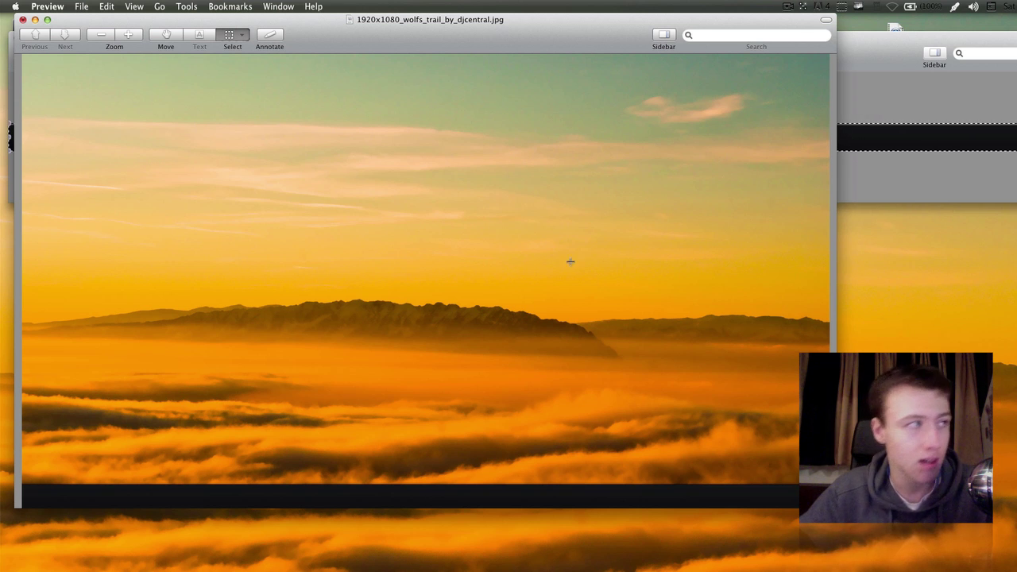
pyautogui.click(981, 131)
pyautogui.click(18, 37)
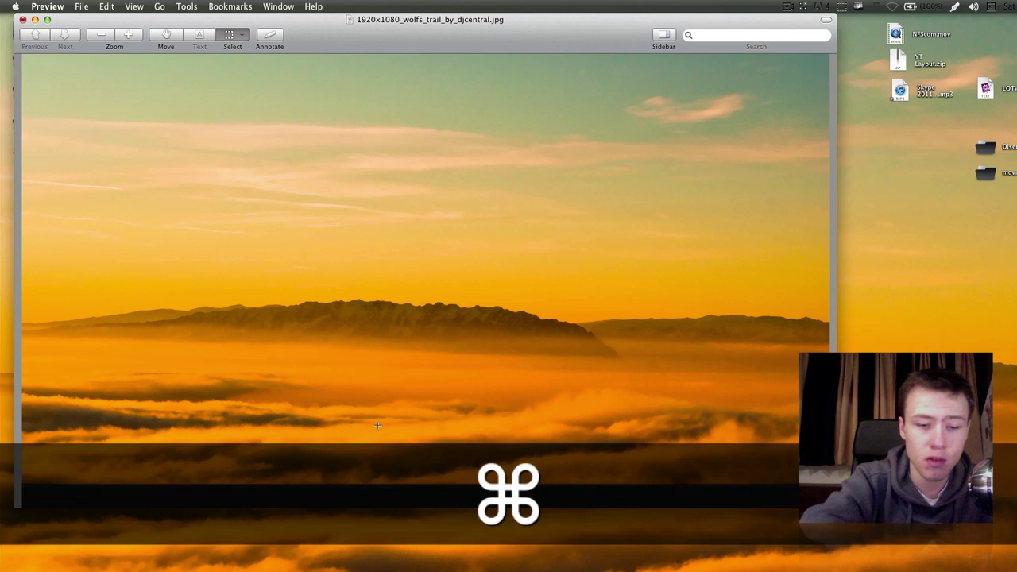
# Save the wallpaper as a Best-quality JPEG named Custom_wallpaper, replacing the Desktop file.
pyautogui.press('super+shift+s')
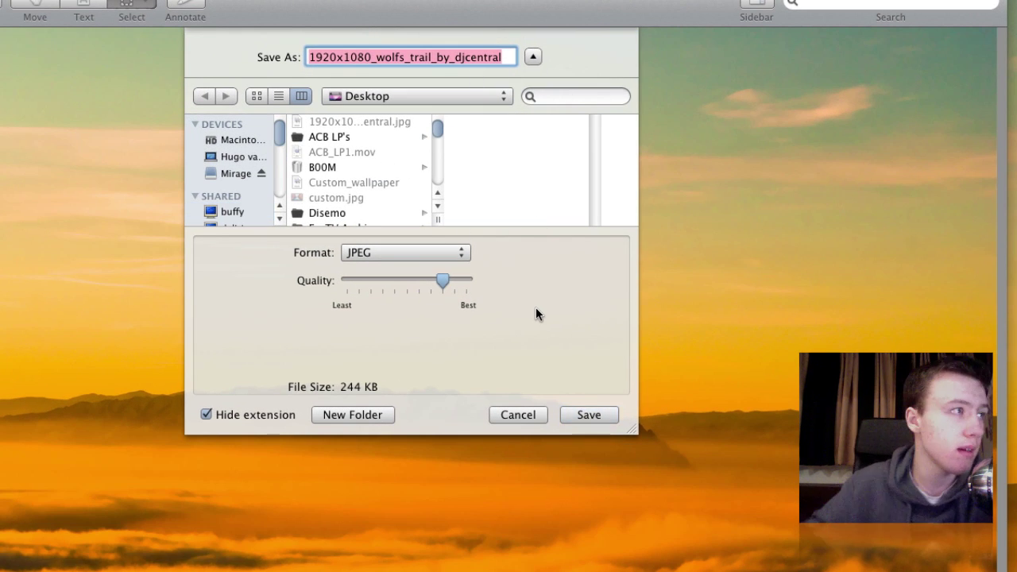
pyautogui.click(367, 167)
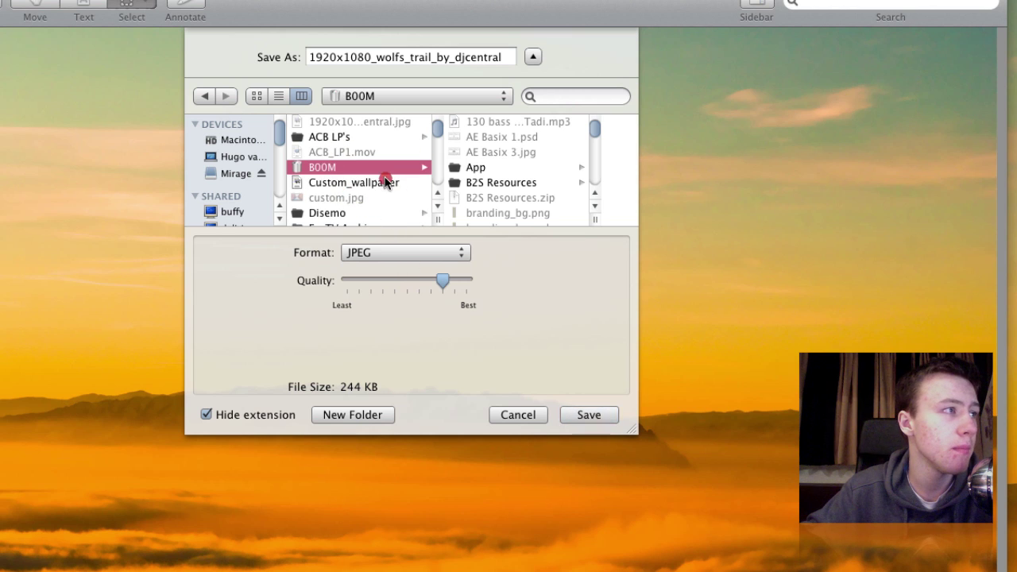
pyautogui.click(381, 182)
pyautogui.moveTo(443, 280); pyautogui.dragTo(490, 280)
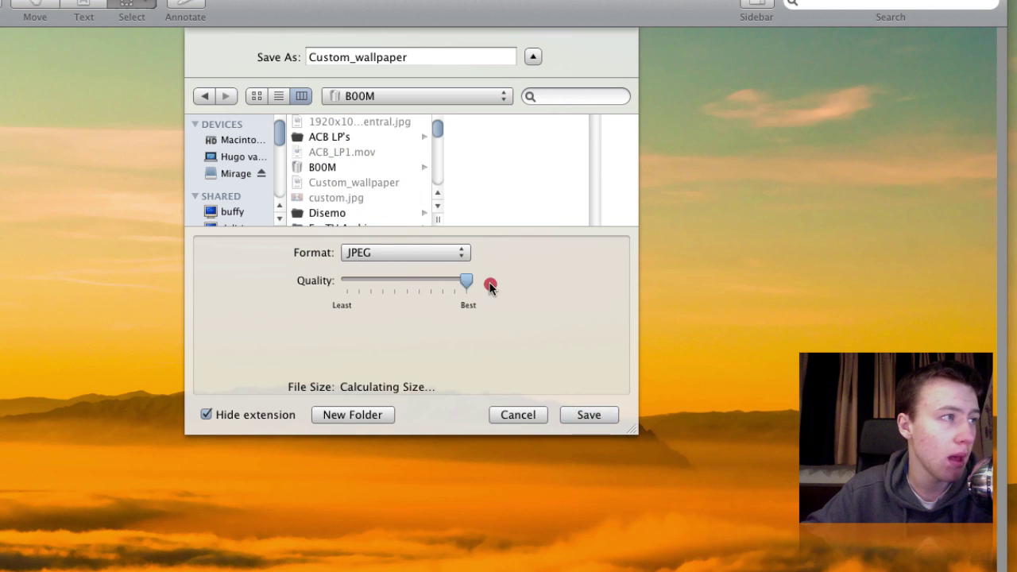
pyautogui.click(590, 416)
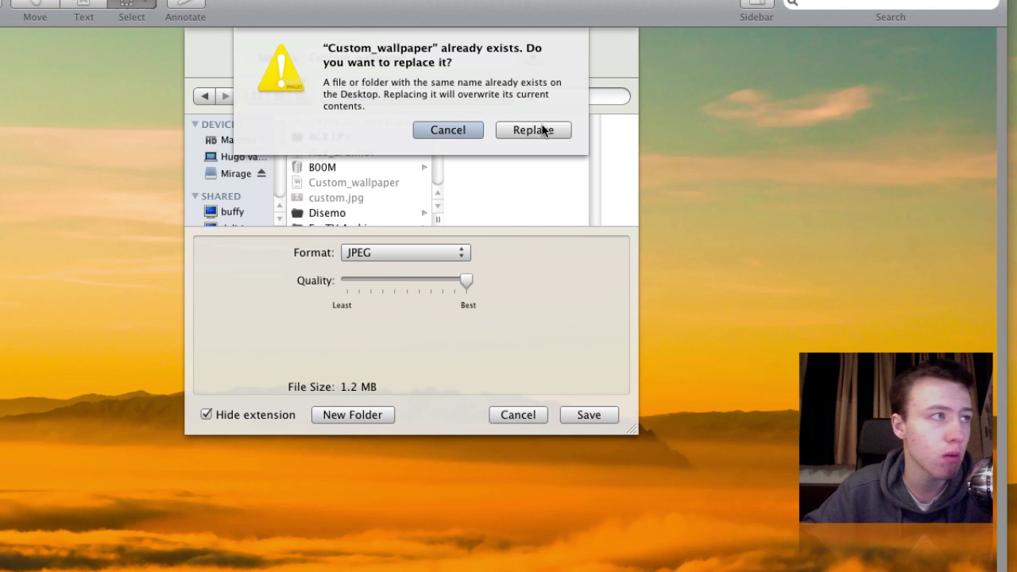
pyautogui.click(542, 128)
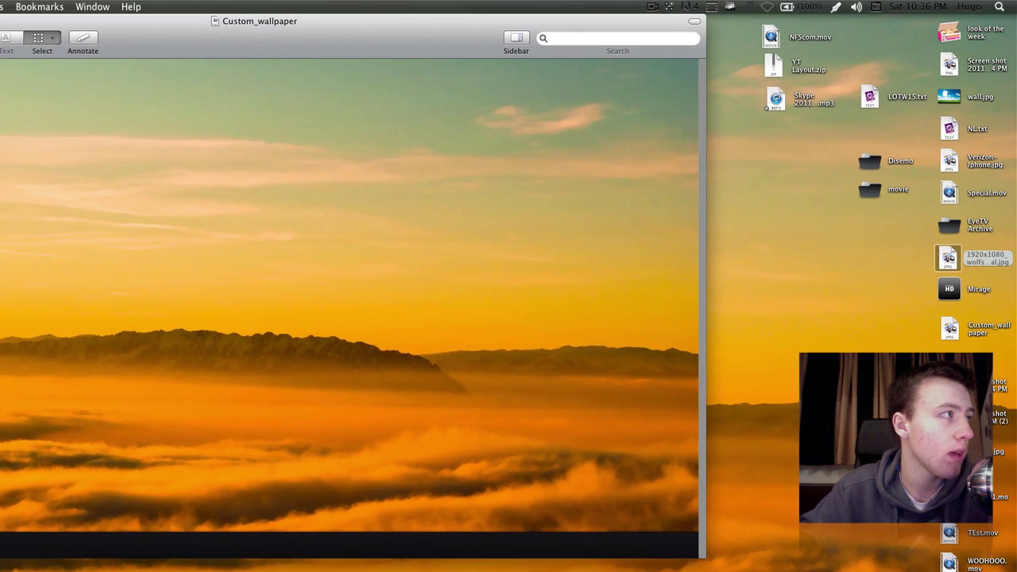
# Quit Preview and Quick Look the saved Custom_wallpaper in full screen.
pyautogui.press('super+w')
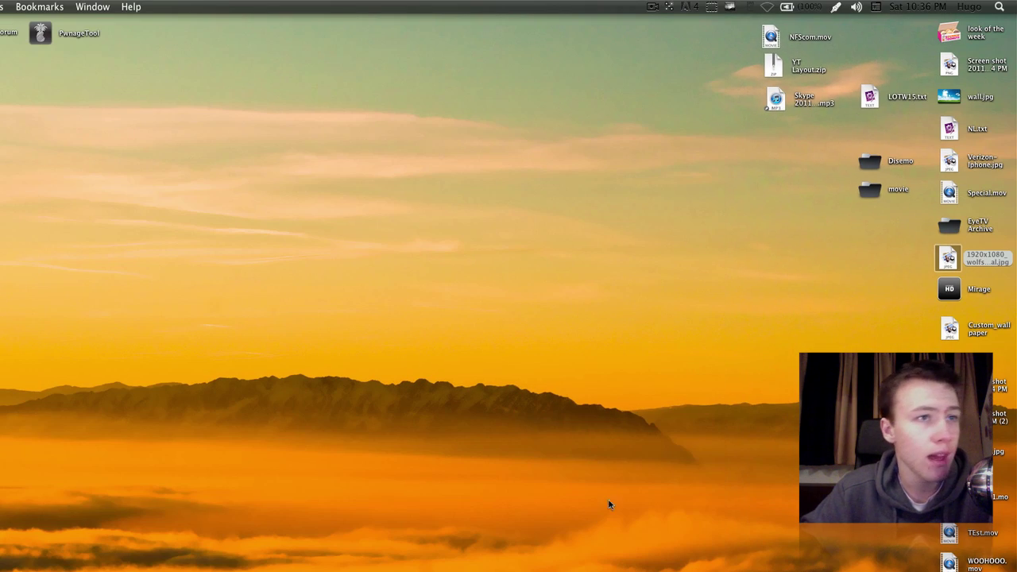
pyautogui.click(953, 324)
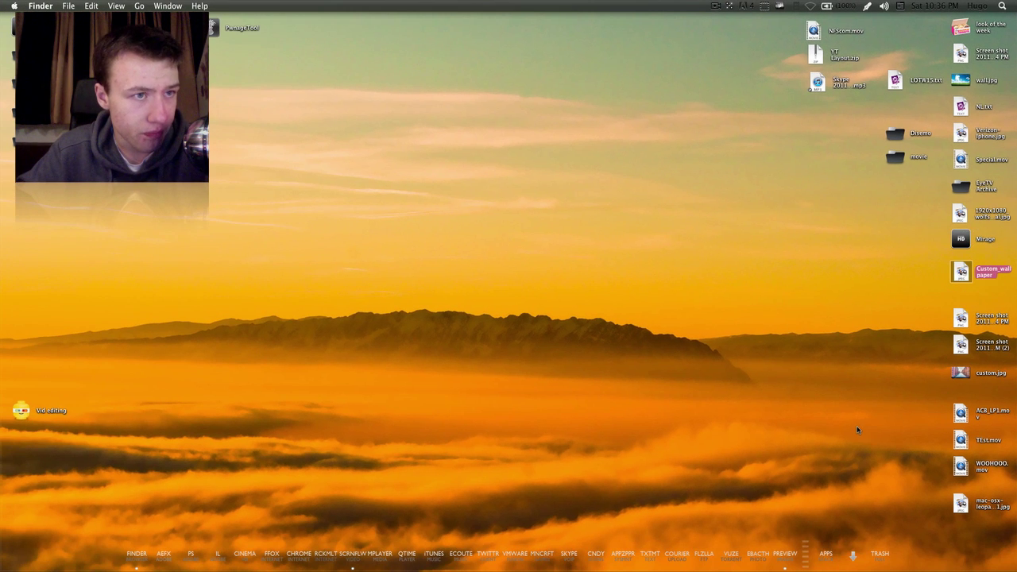
pyautogui.press('space')
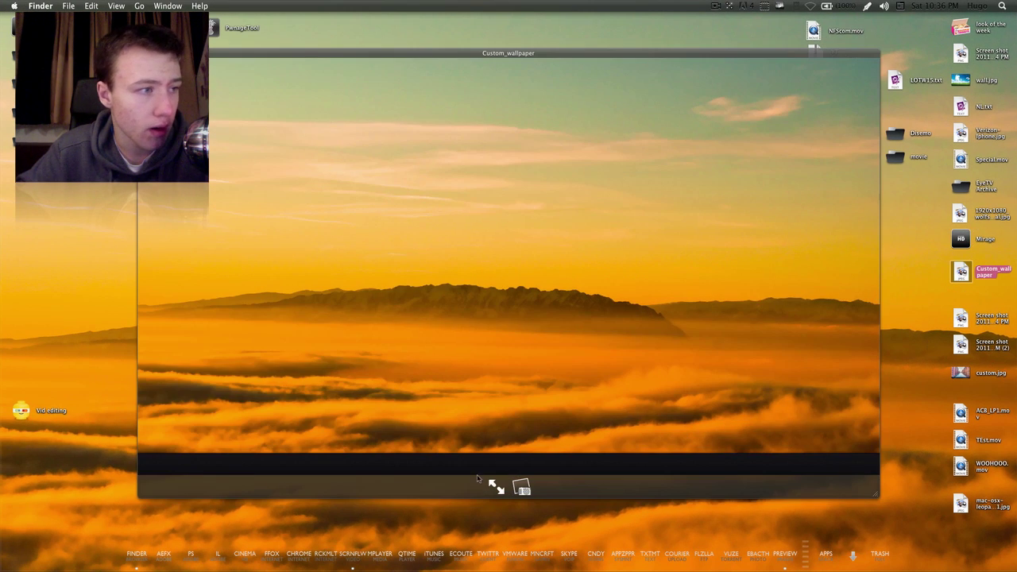
pyautogui.click(496, 486)
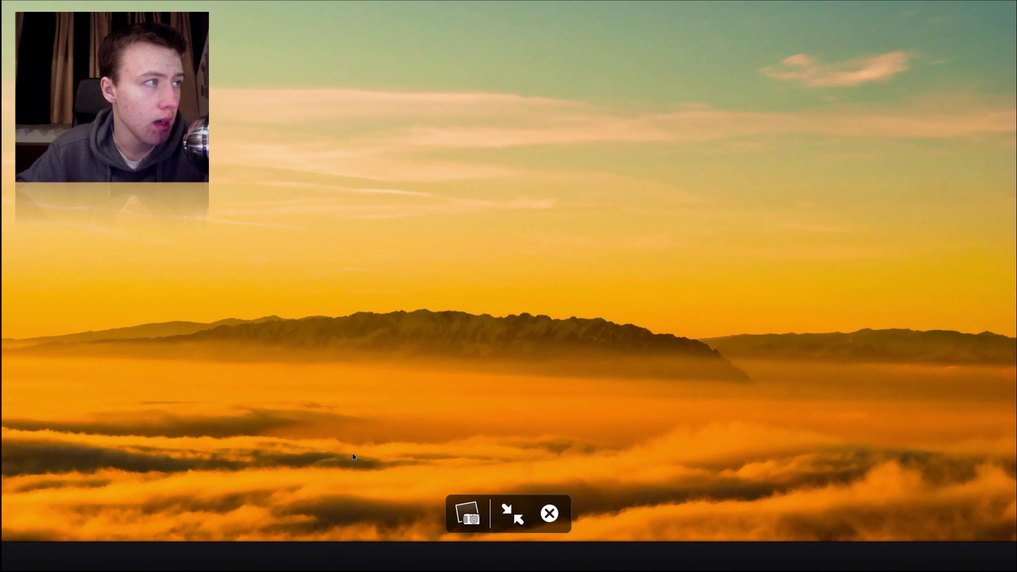
pyautogui.click(512, 512)
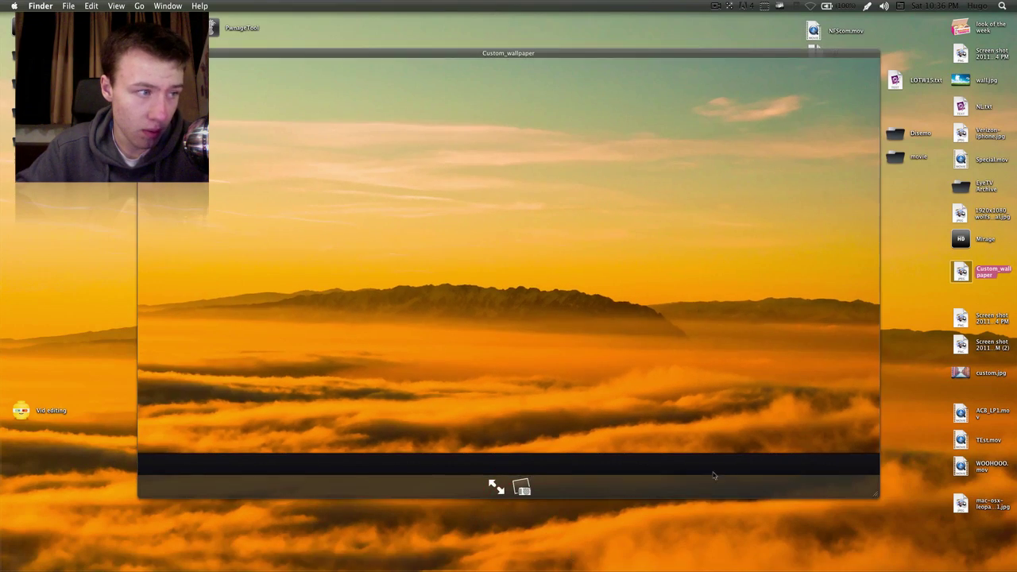
pyautogui.press('space')
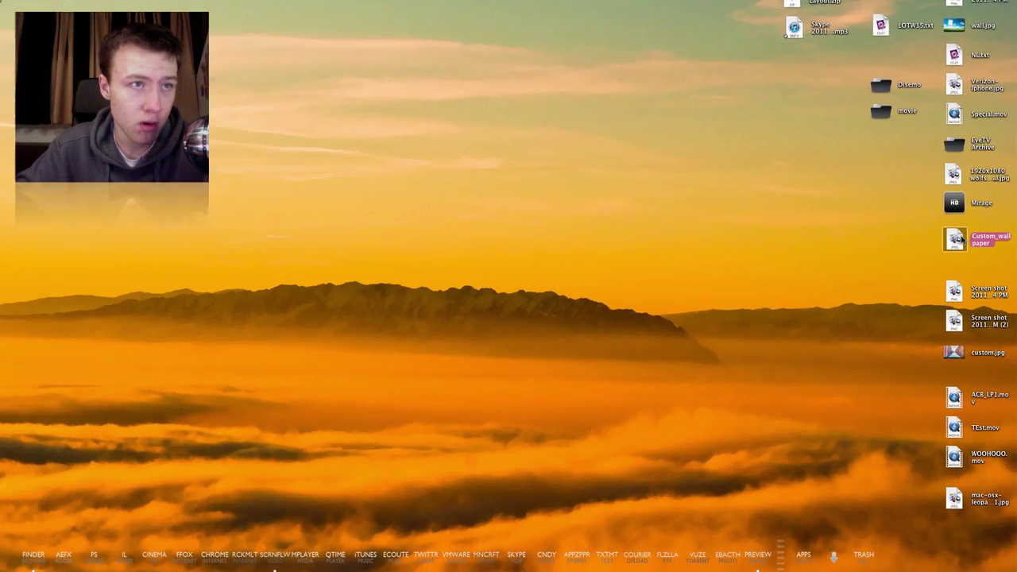
# Set Custom_wallpaper as the desktop picture through Services › Set Desktop Picture.
pyautogui.rightClick(961, 238)
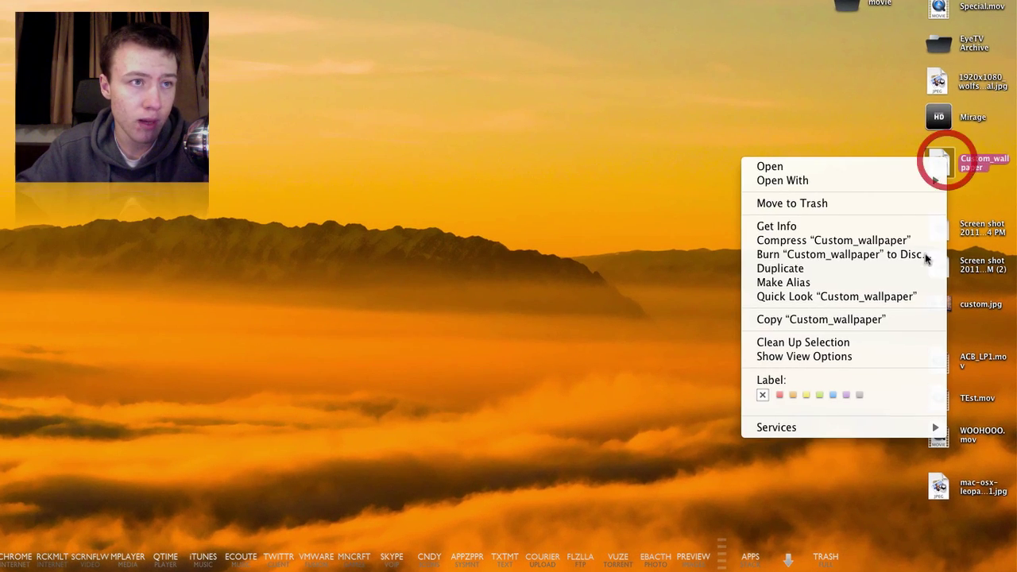
pyautogui.moveTo(890, 447)
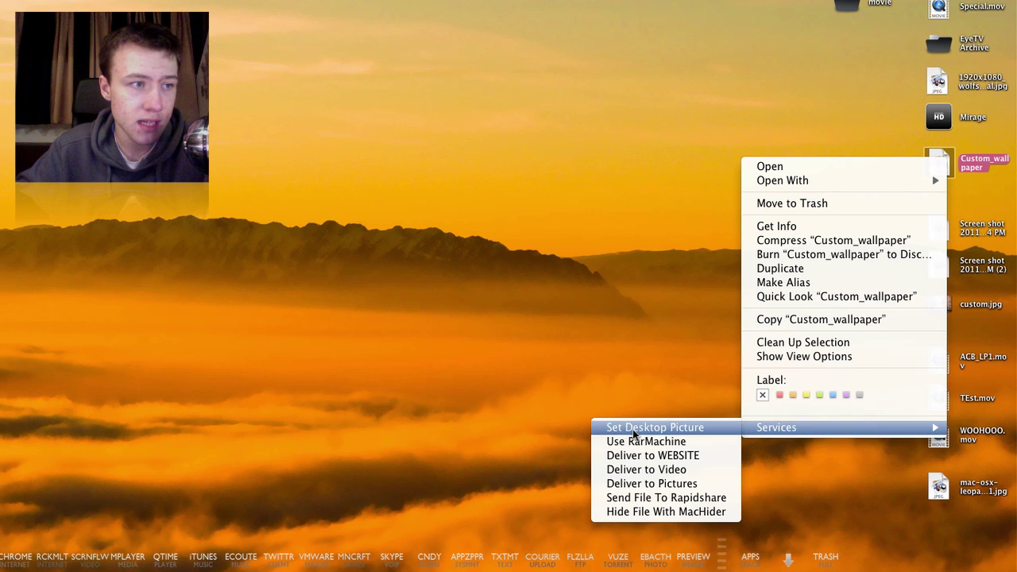
pyautogui.click(633, 429)
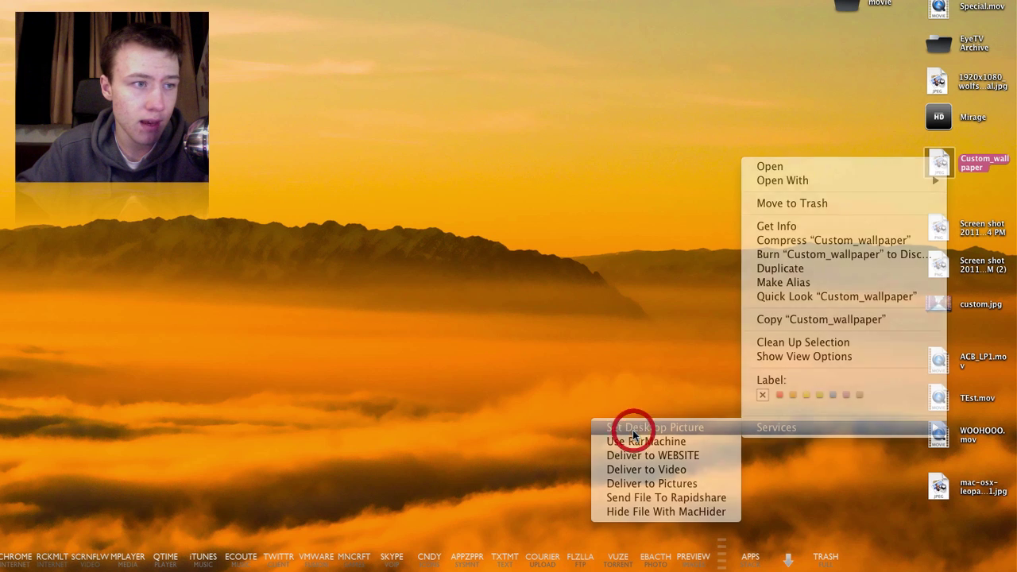
pyautogui.click(479, 346)
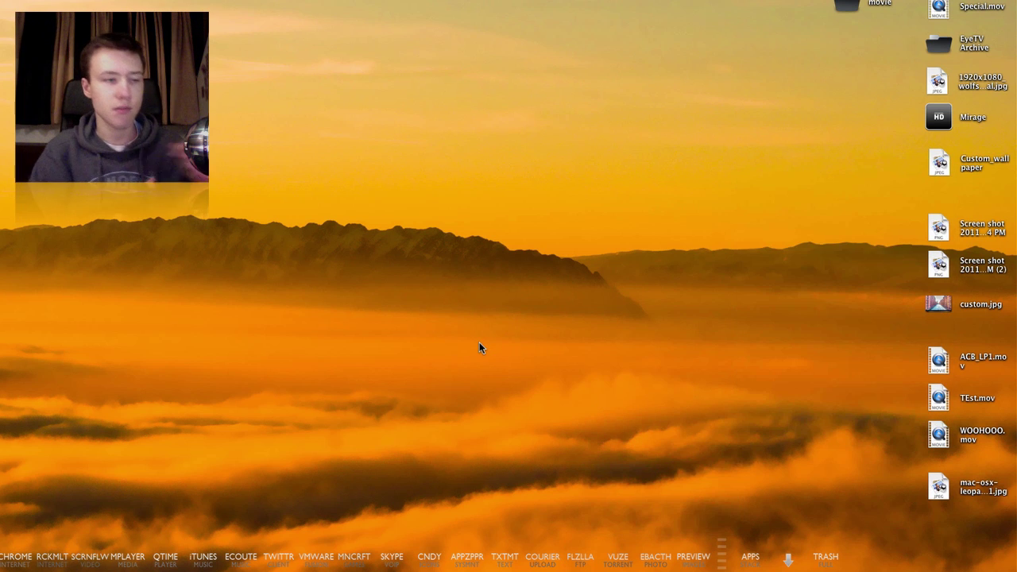